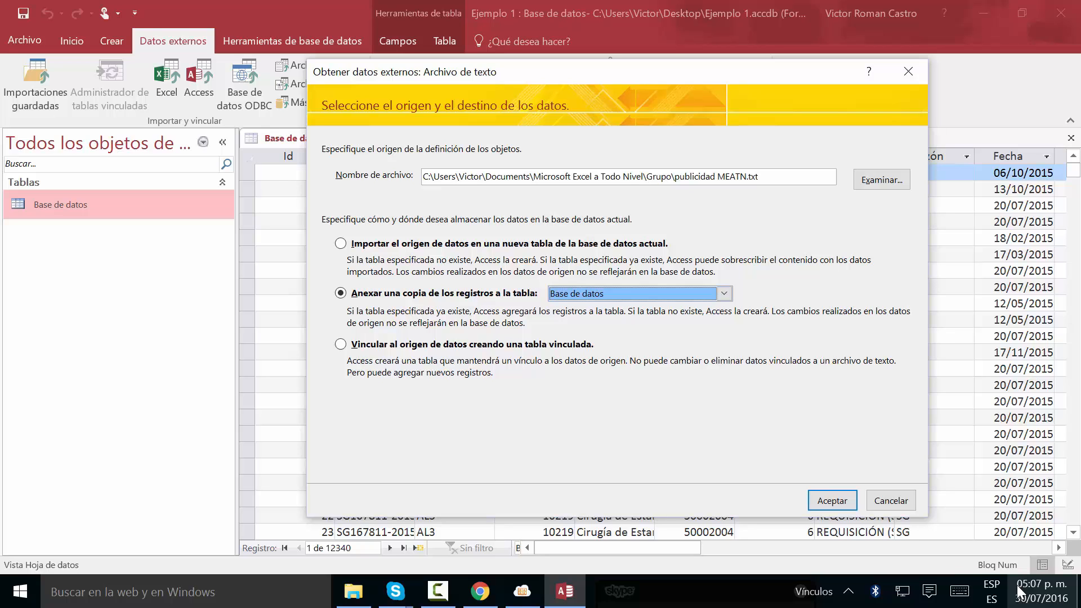
key("shift+Tab")
key("Down")
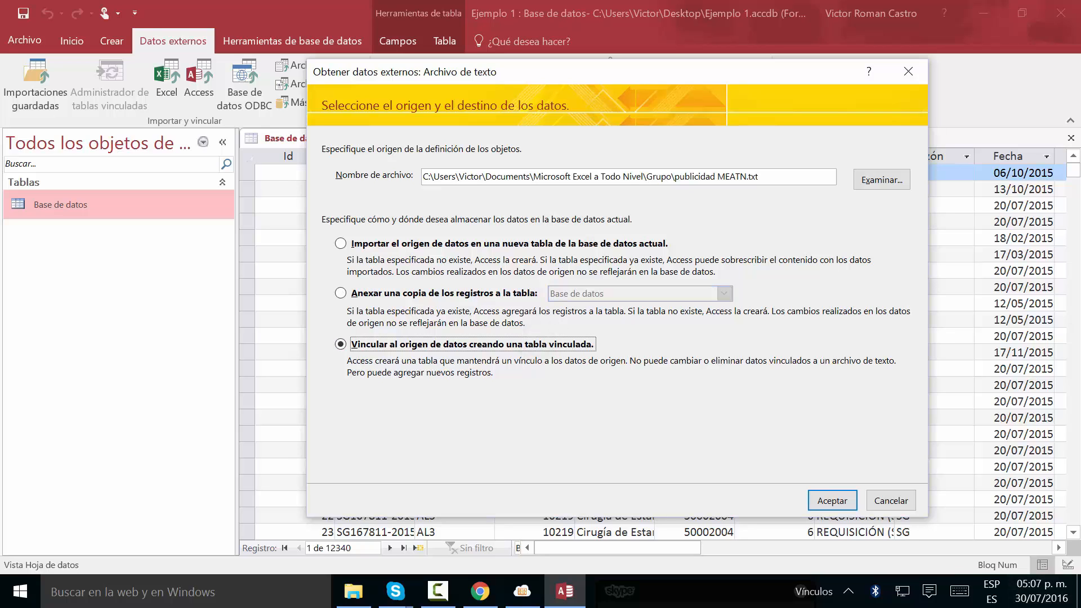
key("Up")
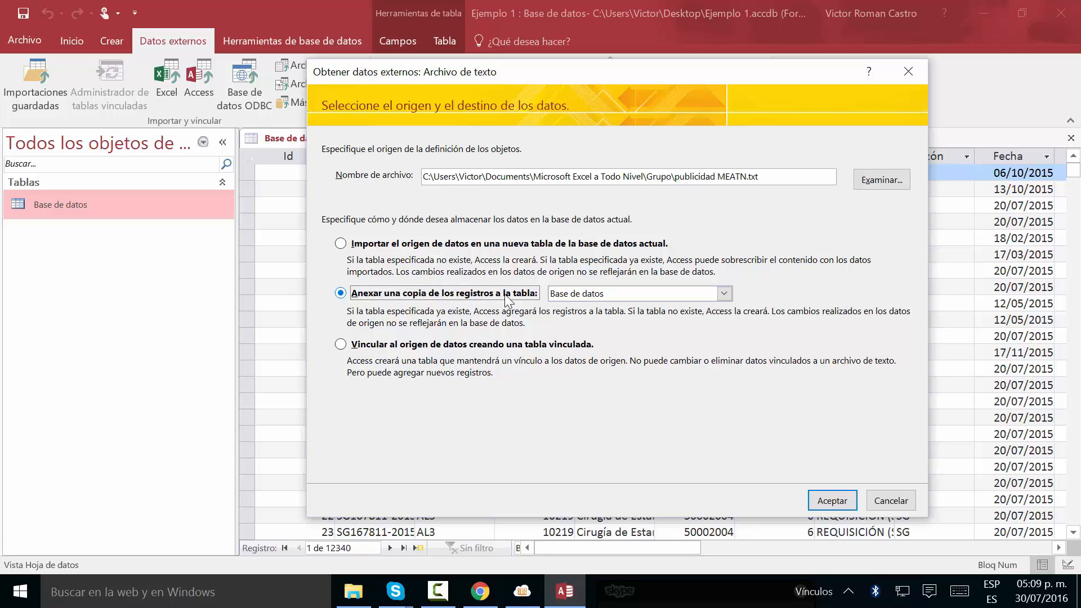
key("Up")
key("Up")
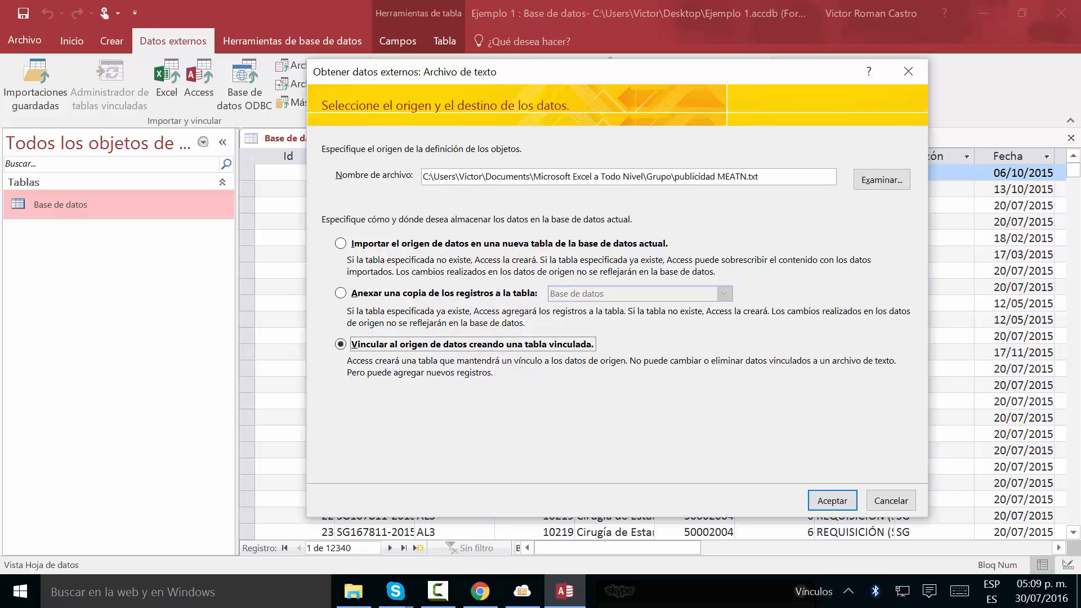
key("Up")
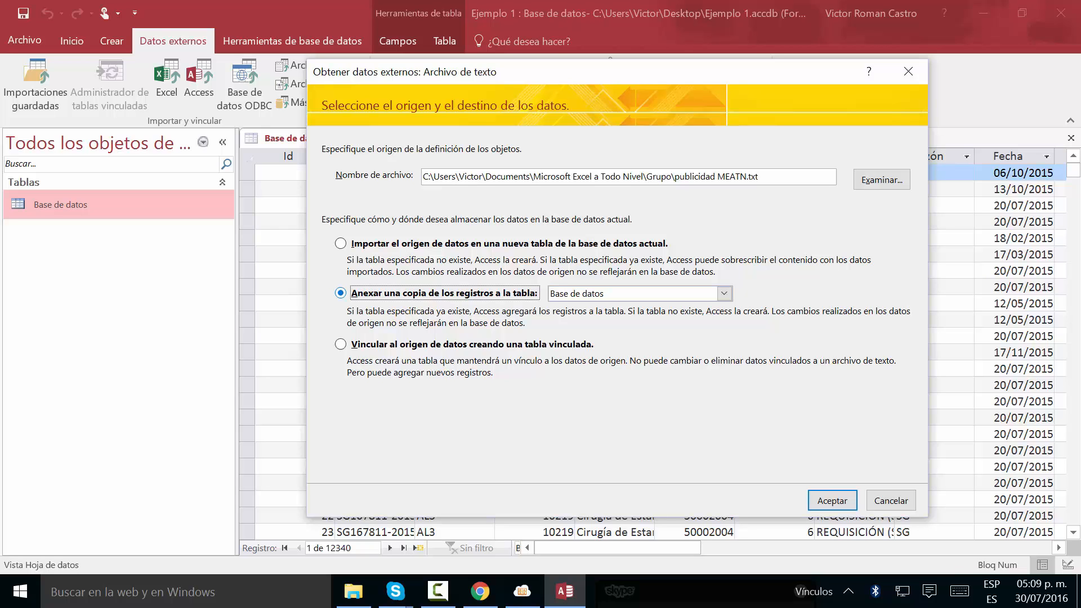
left_click_drag(518, 71, 585, 134)
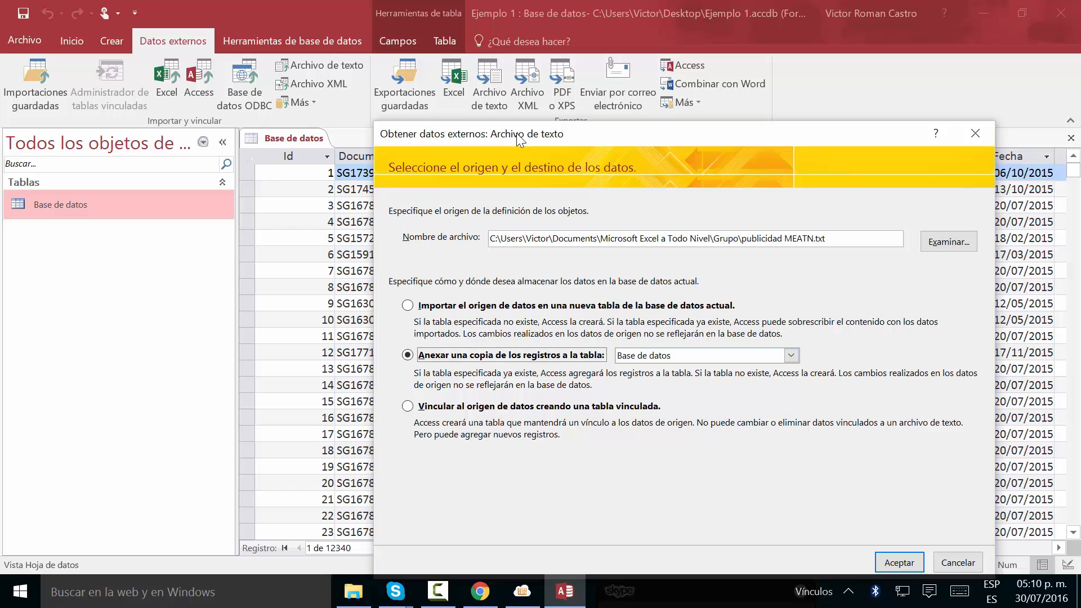
left_click_drag(518, 140, 406, 74)
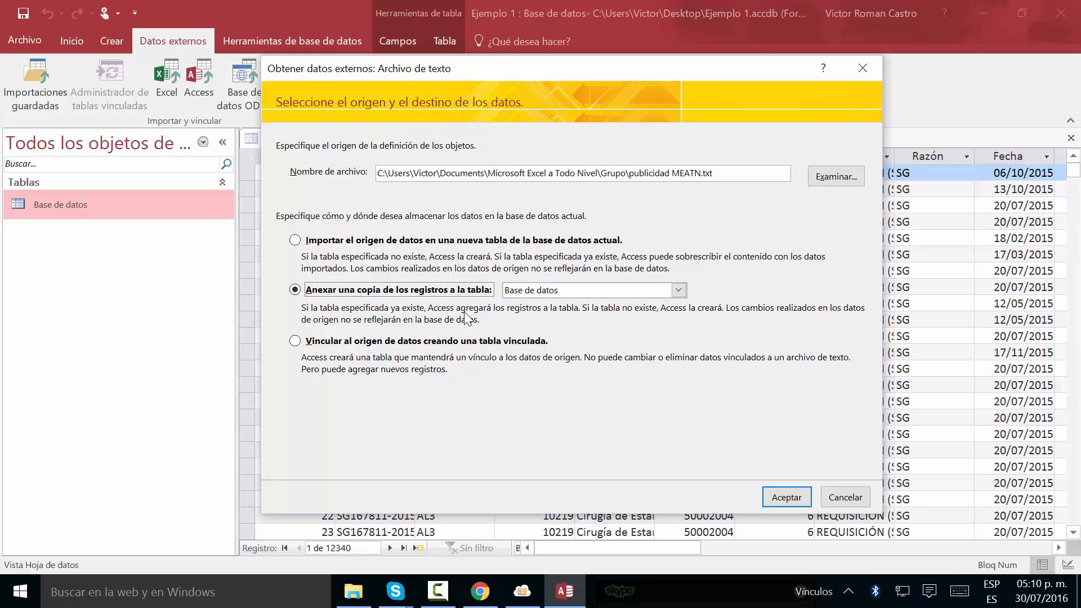
left_click(388, 344)
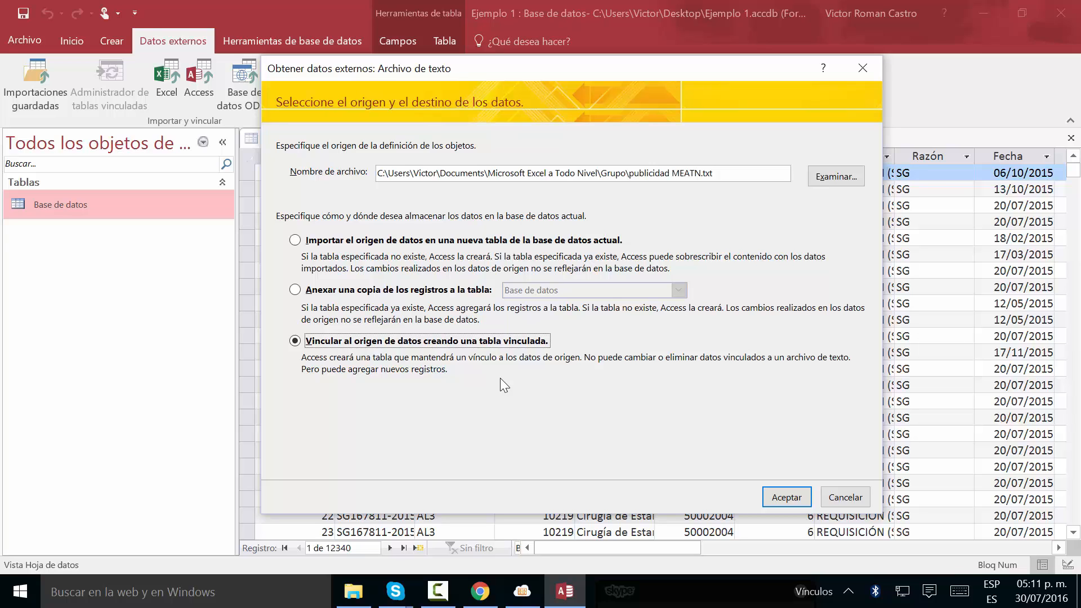
left_click(841, 498)
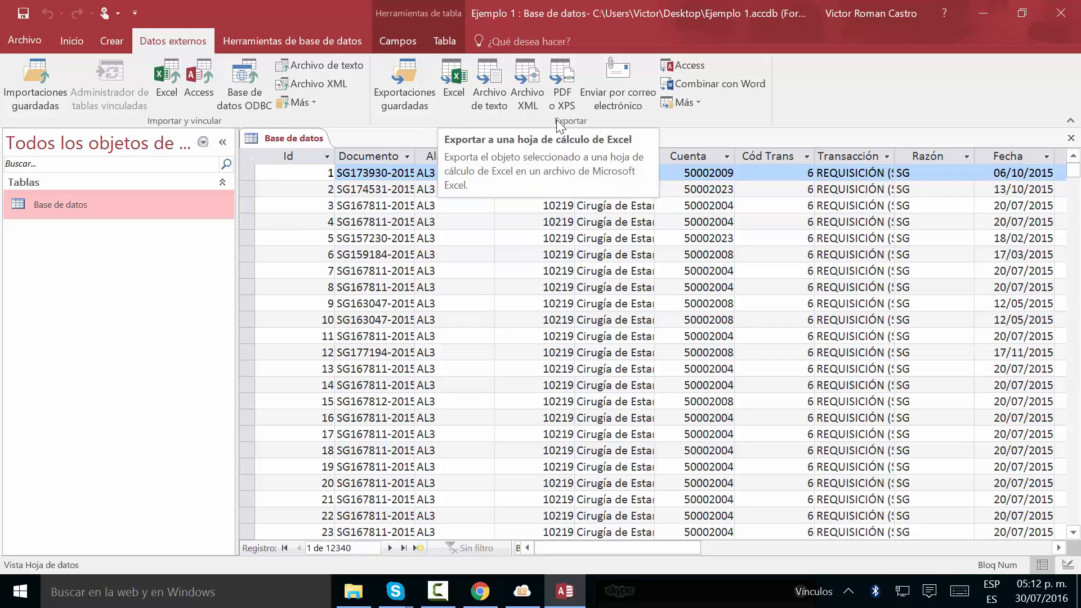
Start an Excel export of the Base de datos table, choosing Conexión.xlsx on the Desktop (Escritorio) as the destination file.
left_click(454, 83)
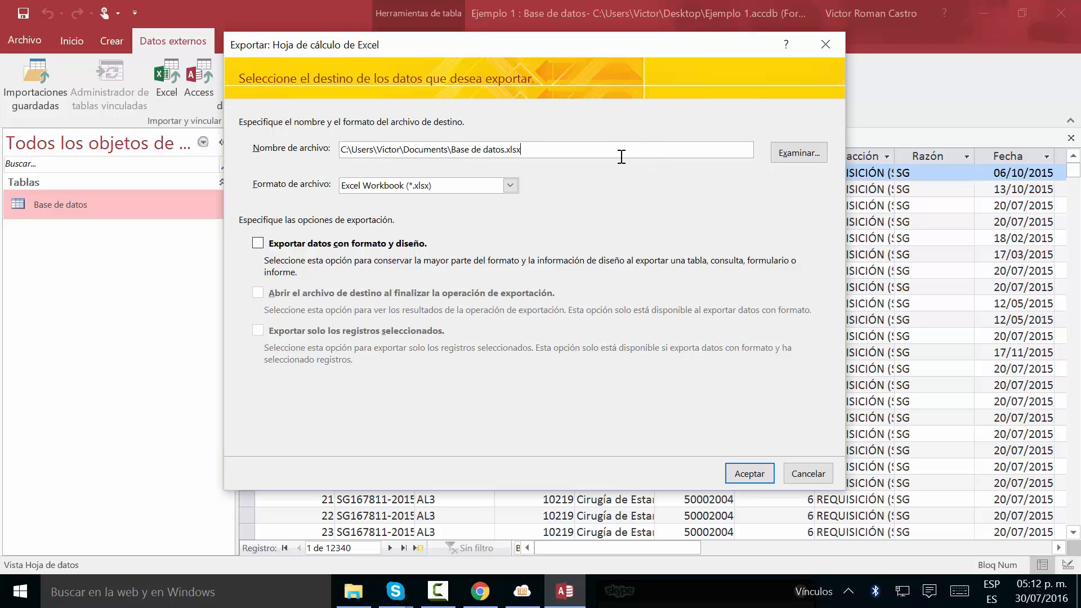
left_click(787, 153)
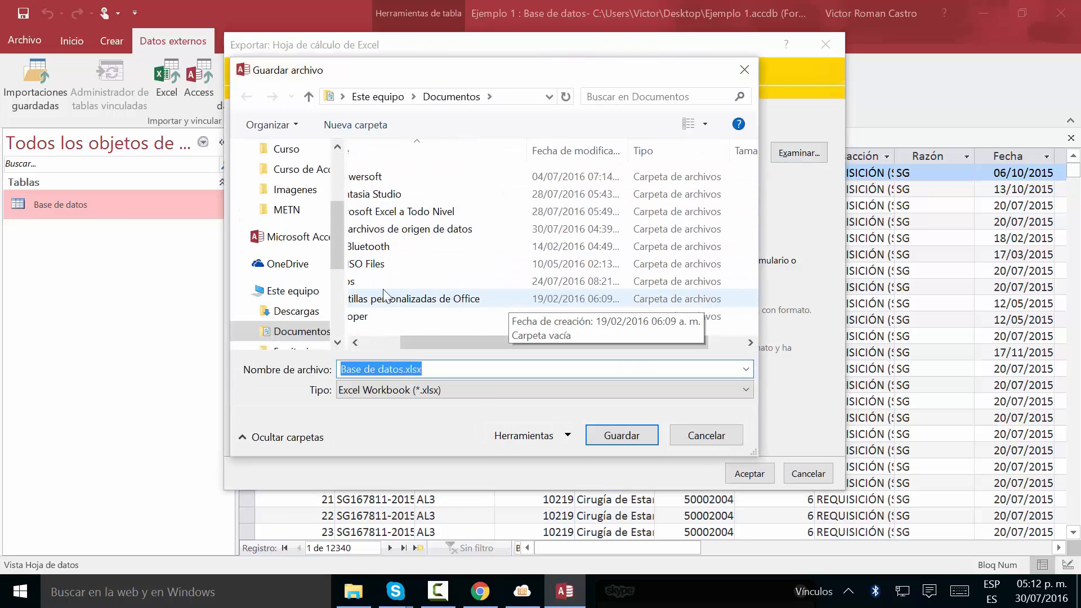
left_click_drag(332, 233, 338, 157)
left_click(290, 176)
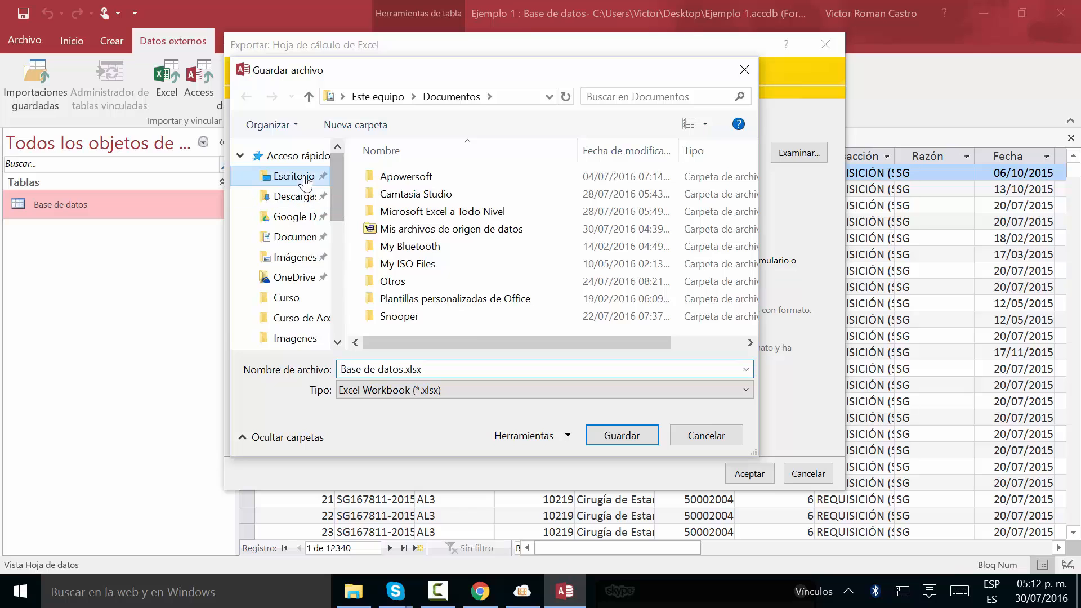
scroll(687, 302, "down", 1)
left_click(488, 304)
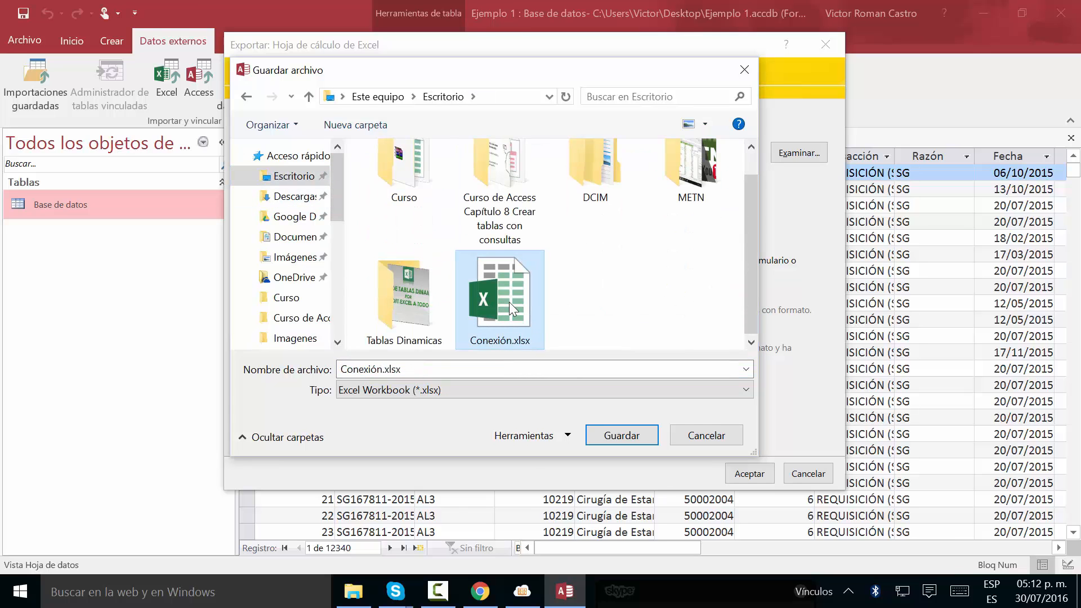
double_click(509, 302)
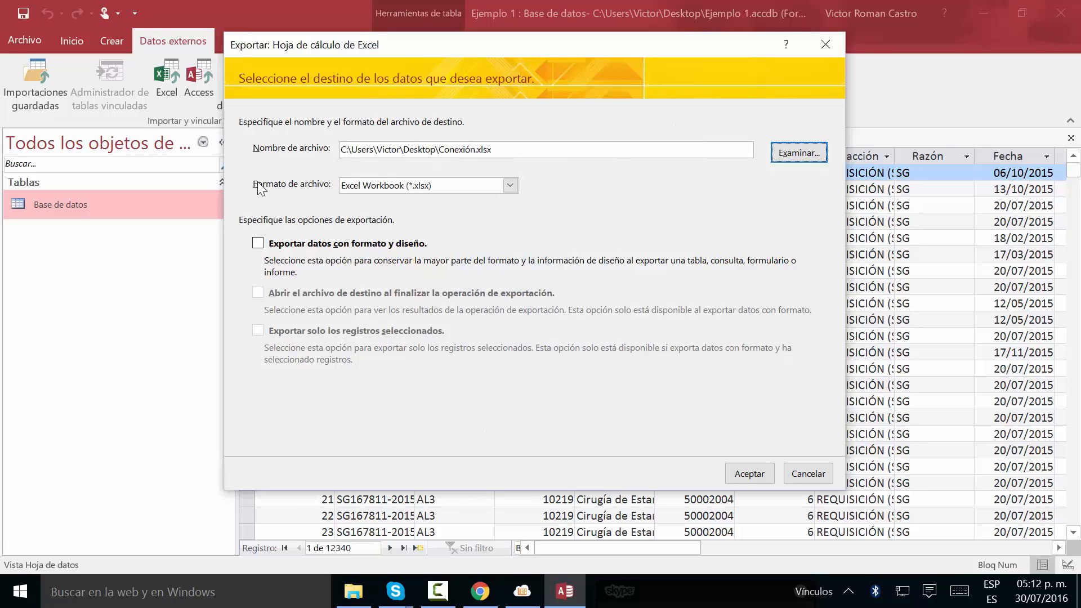
Export the table in Excel Workbook (*.xlsx) format without formatting and layout, and close the export wizard.
left_click(510, 186)
left_click(511, 192)
left_click(510, 191)
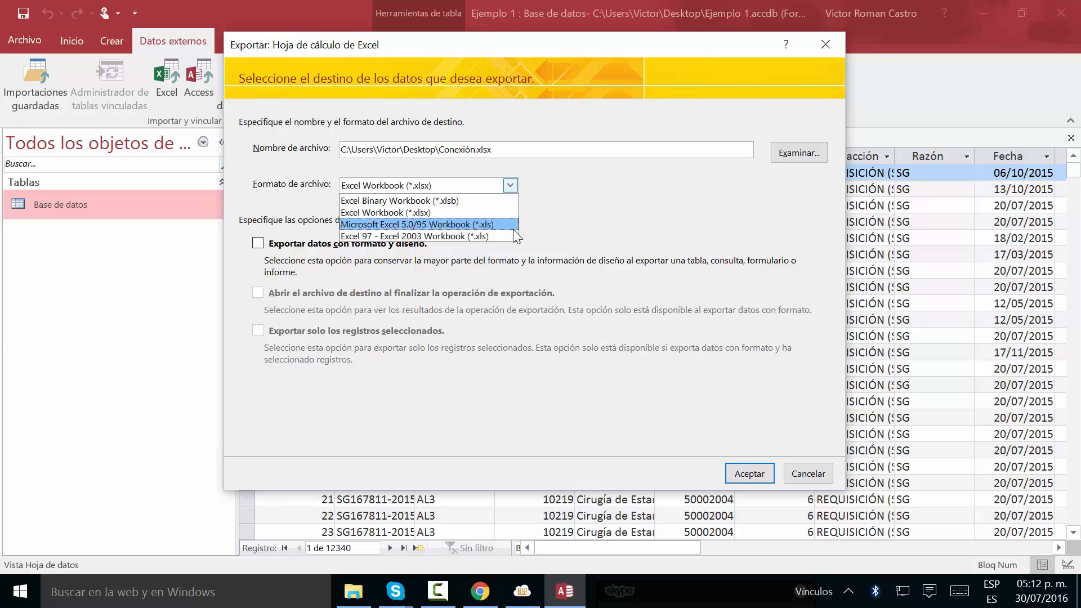
left_click(485, 213)
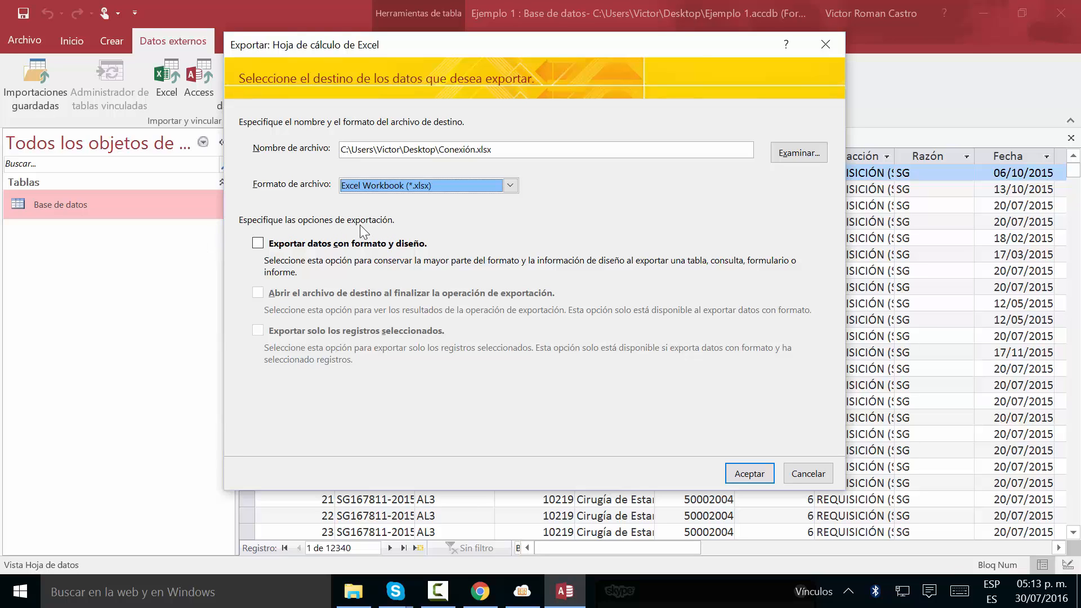
left_click(258, 244)
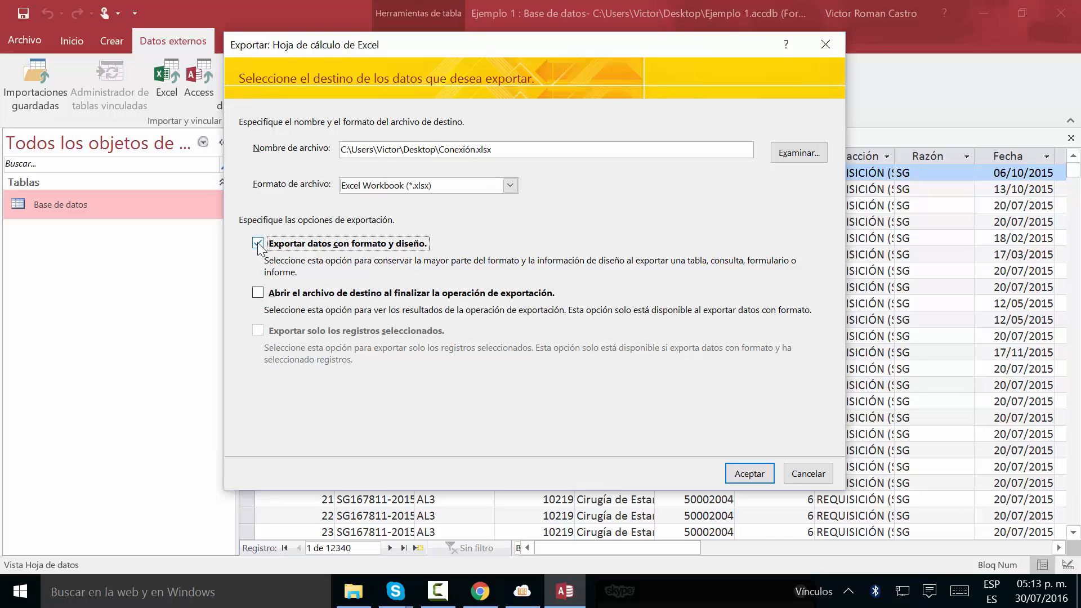
left_click_drag(552, 45, 530, 74)
left_click(262, 269)
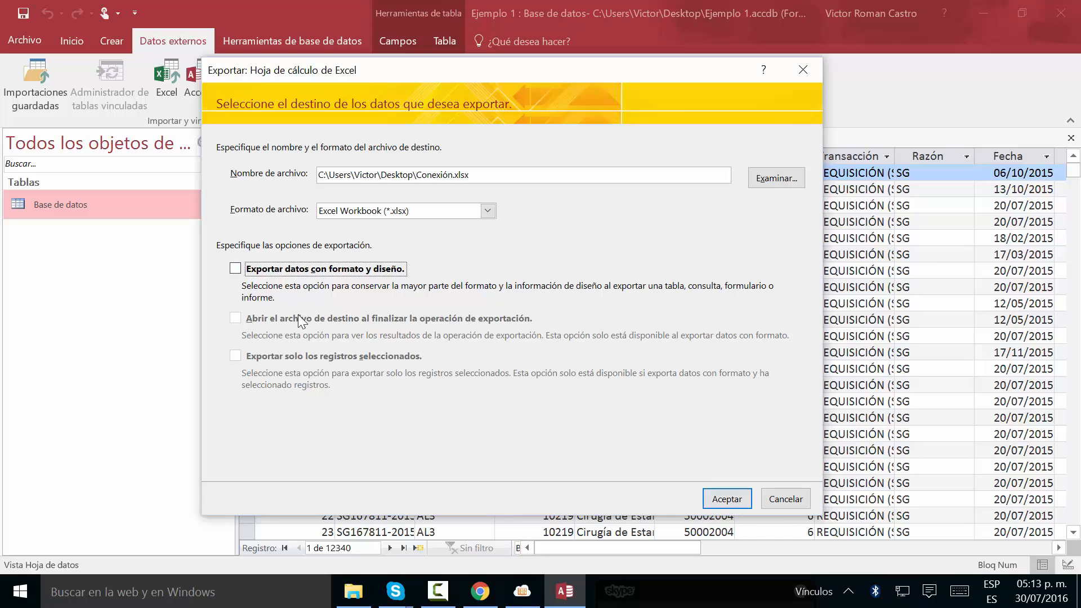
left_click(730, 500)
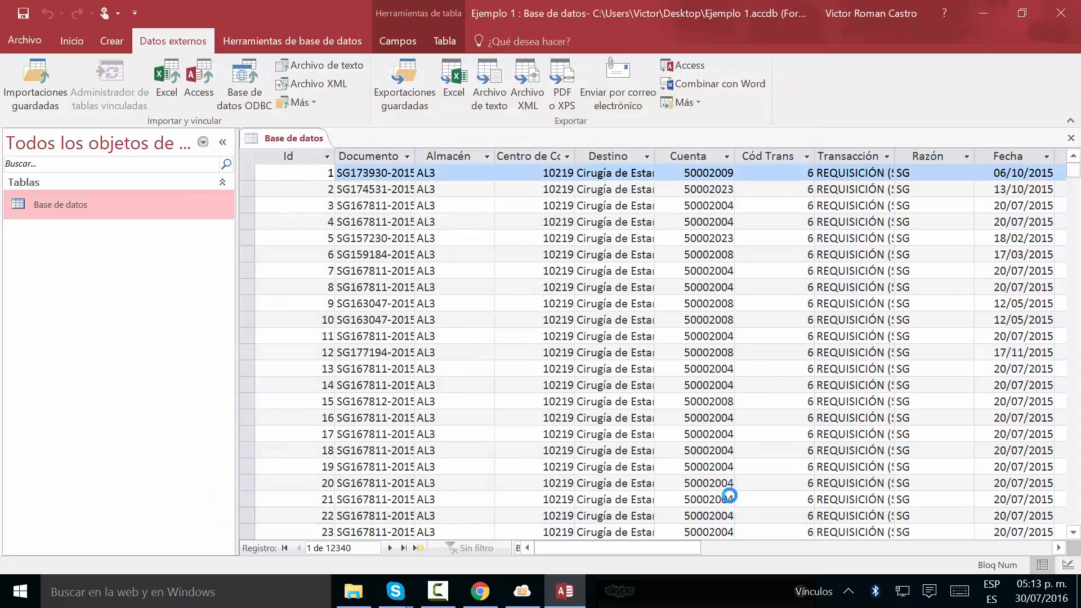
left_click(814, 500)
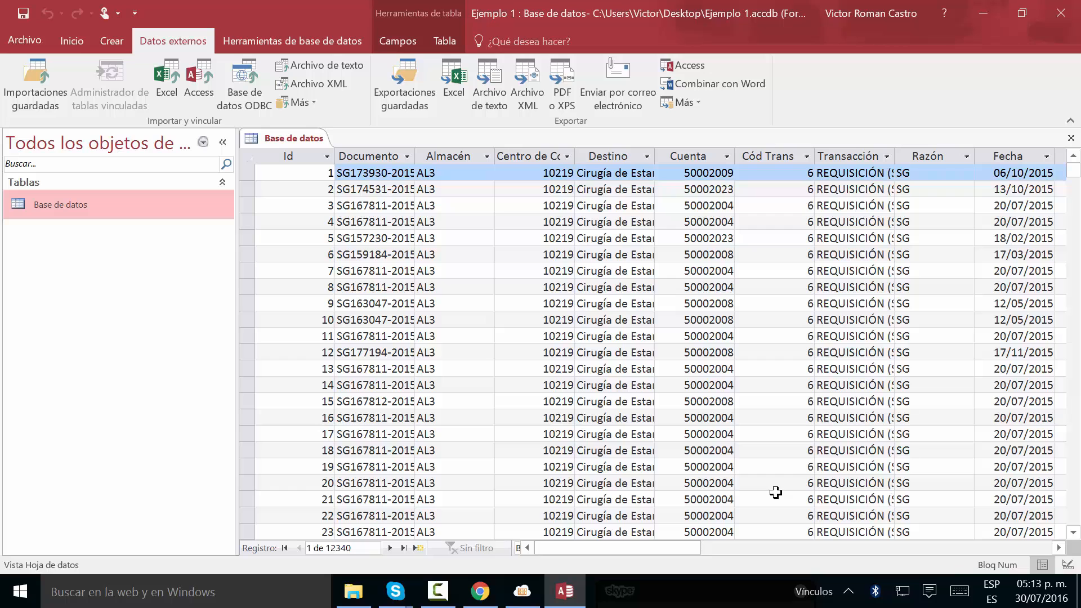
Close the Ejemplo 1 database together with Access.
left_click(364, 601)
left_click(363, 601)
right_click(307, 141)
left_click(319, 147)
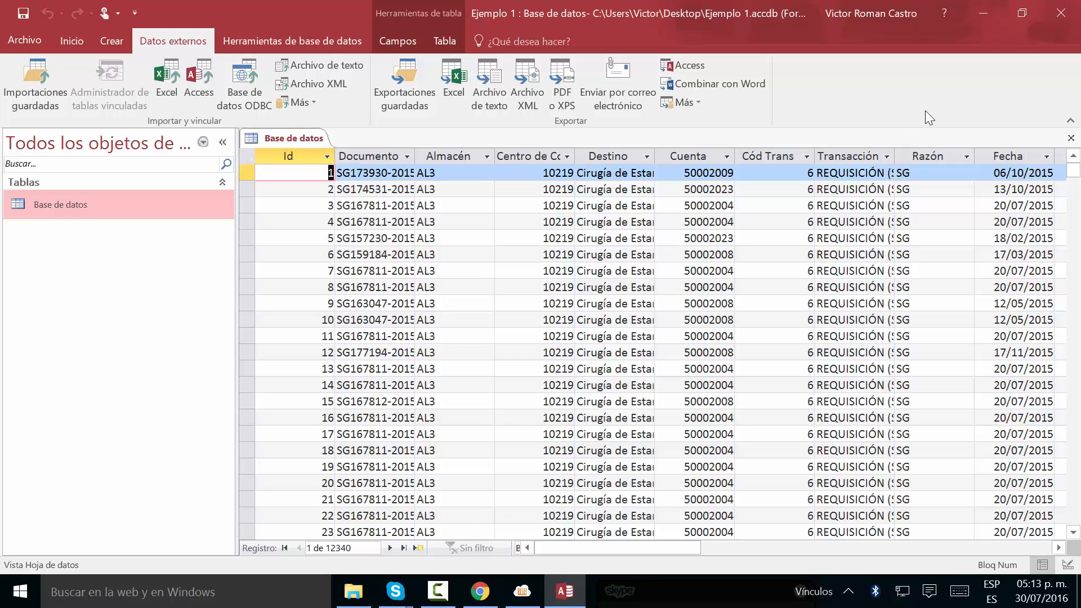
left_click(1061, 13)
Open the Conexión.xlsx workbook from the Desktop folder in Excel.
left_click_drag(764, 308, 493, 538)
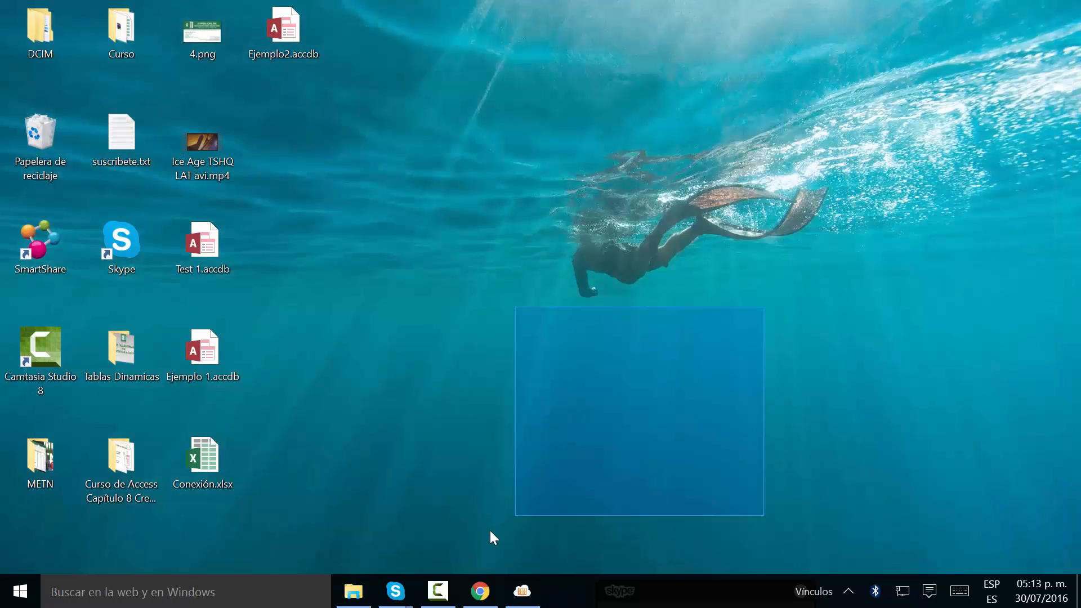
left_click(353, 591)
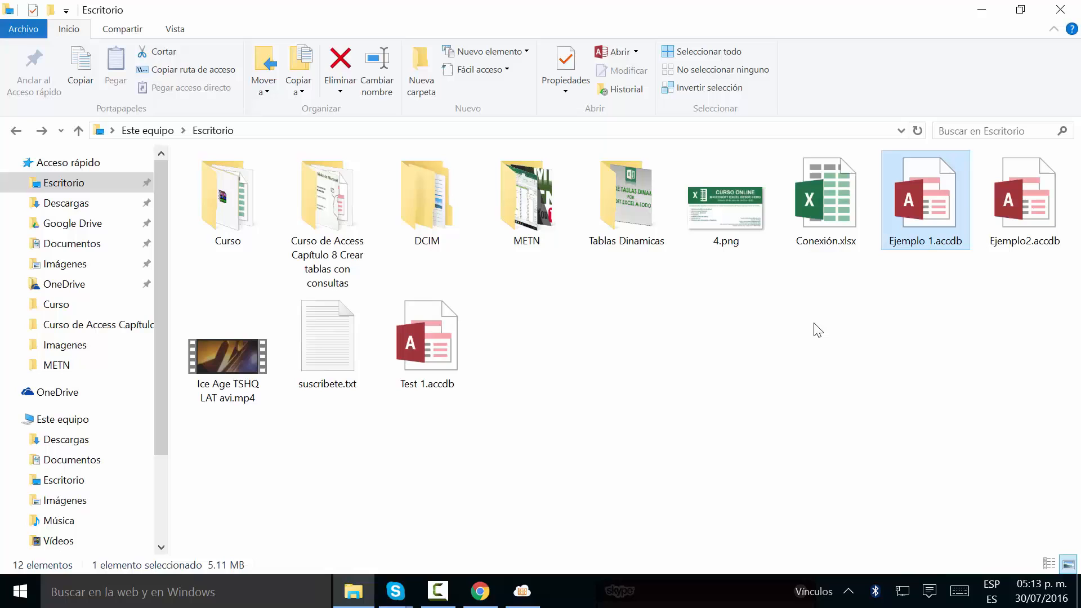
double_click(846, 242)
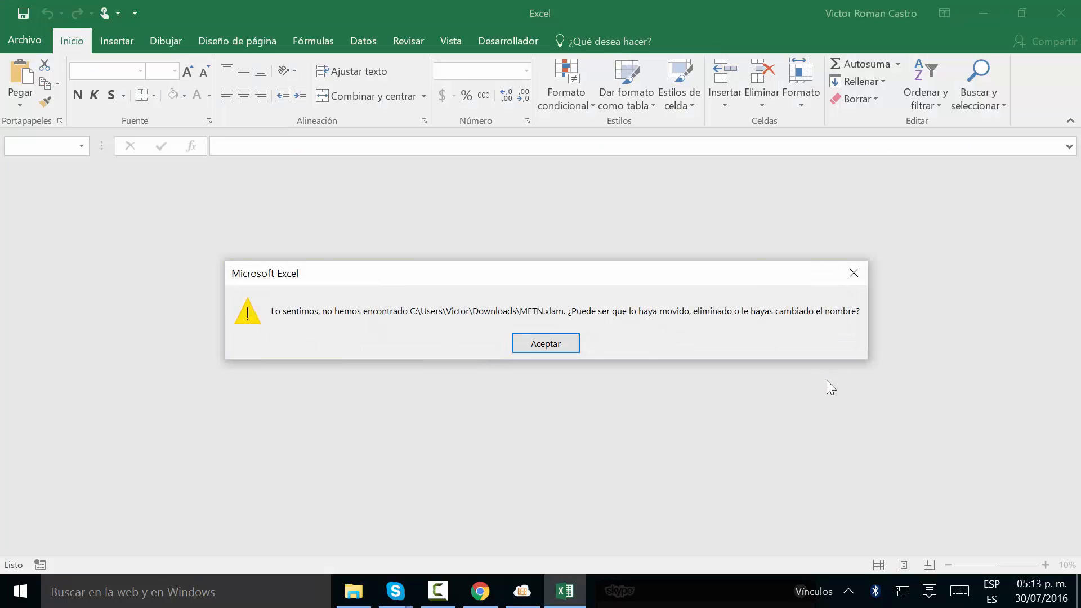
left_click(540, 342)
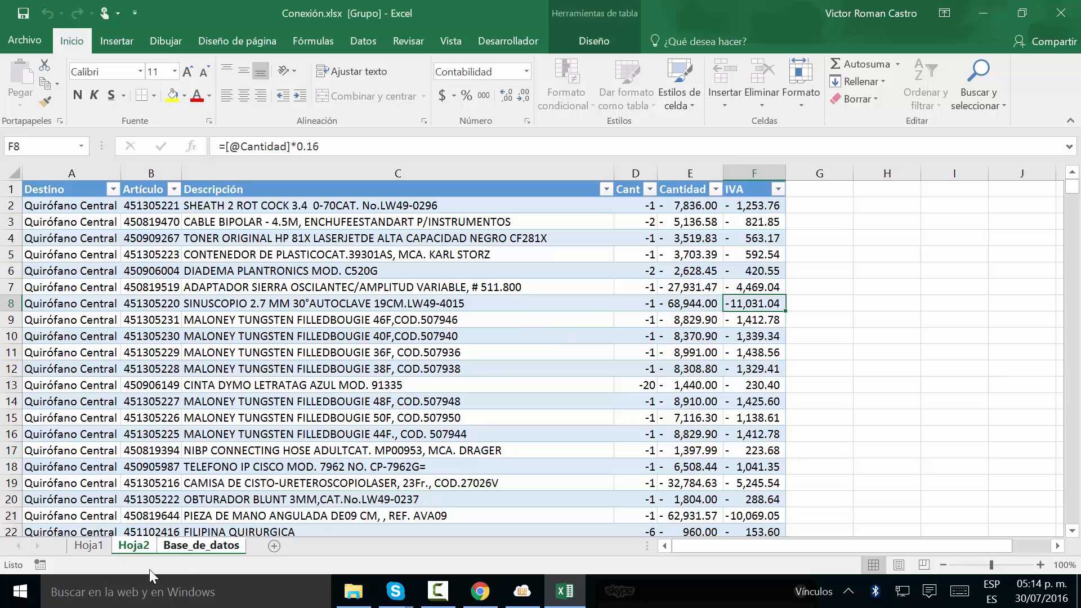
Examine the full extent of the exported data on the Base_de_datos sheet, from the first to the last row and column.
left_click(106, 544)
left_click(125, 543)
left_click(196, 545)
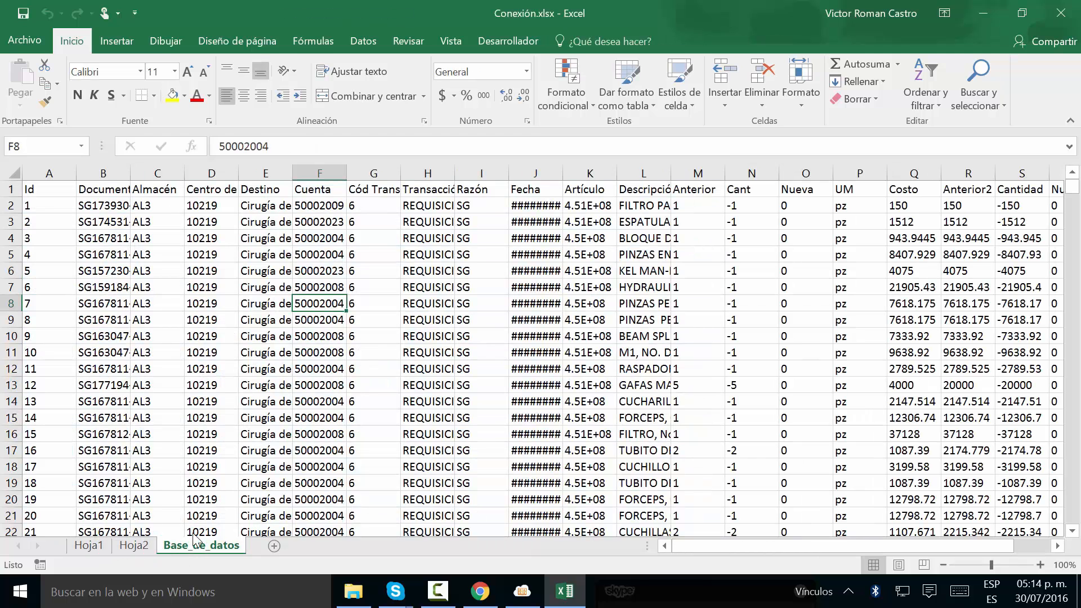
left_click(371, 289)
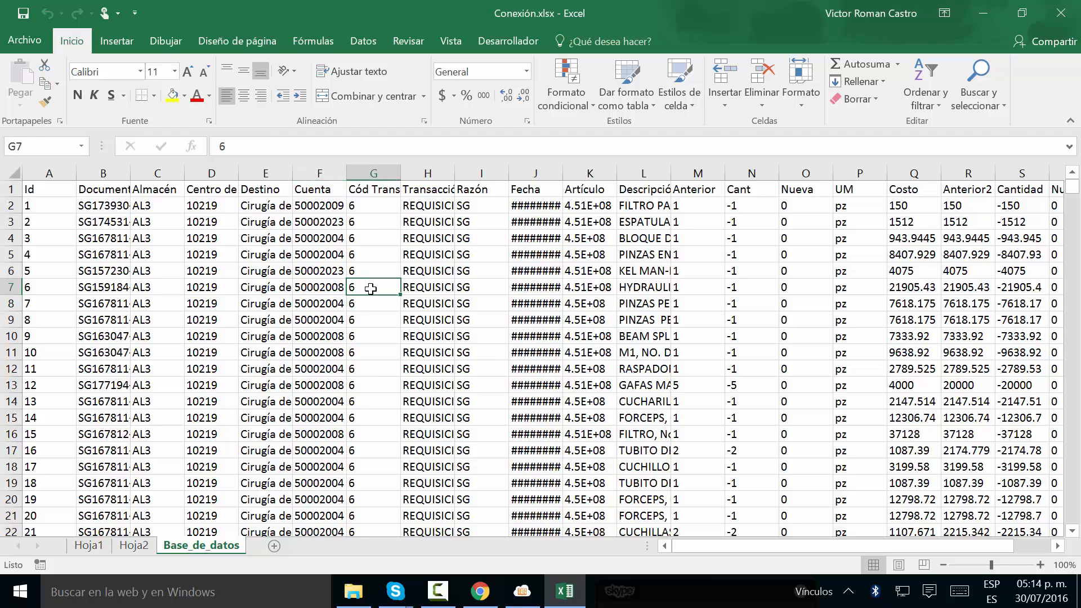
key("ctrl+Left")
key("ctrl+Down")
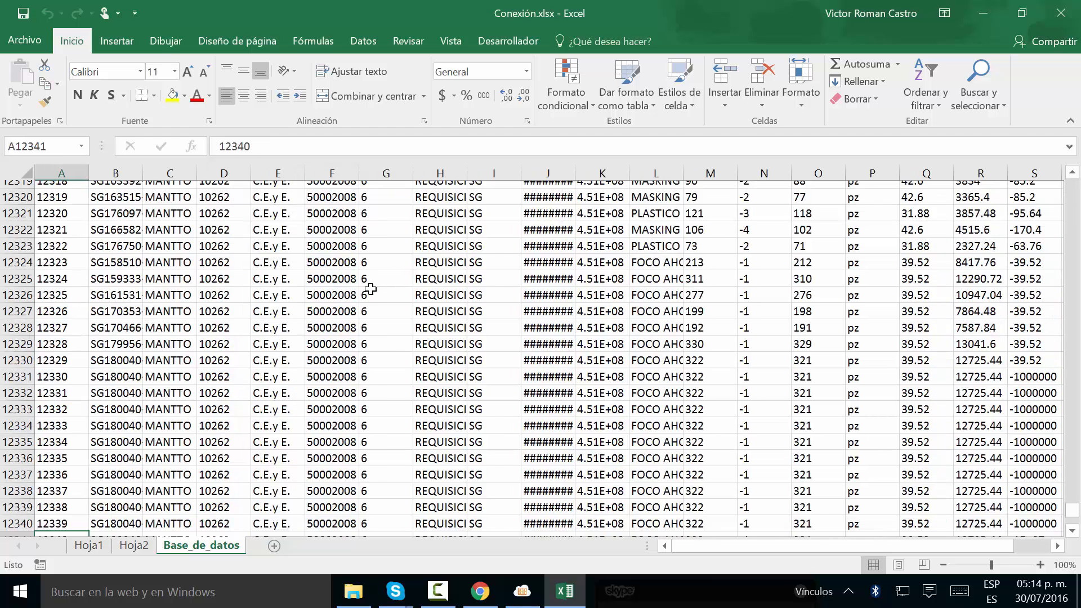
key("ctrl+Up")
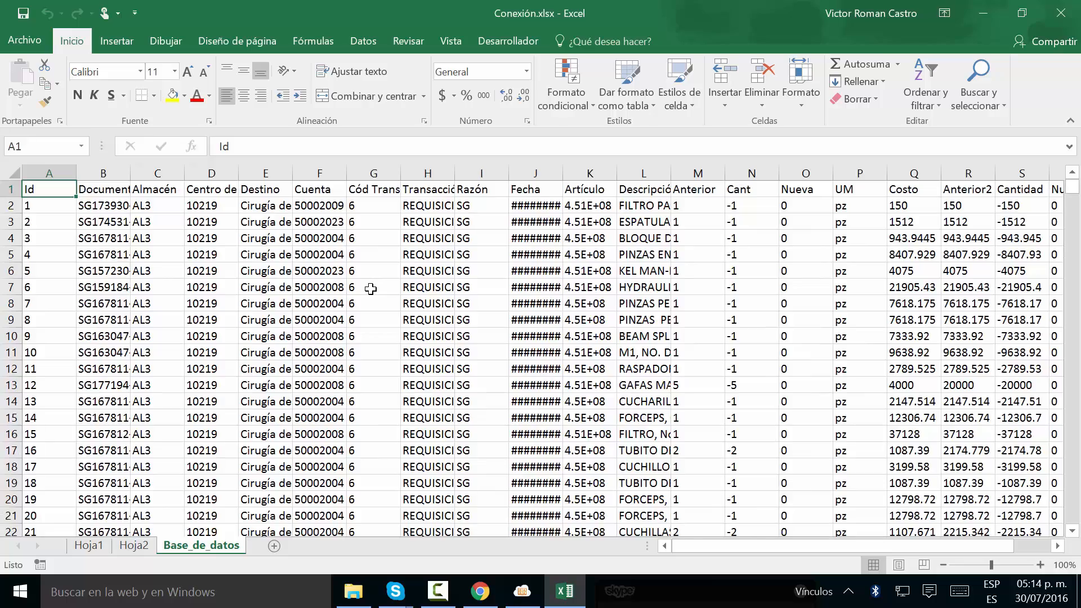
key("ctrl+shift+Right")
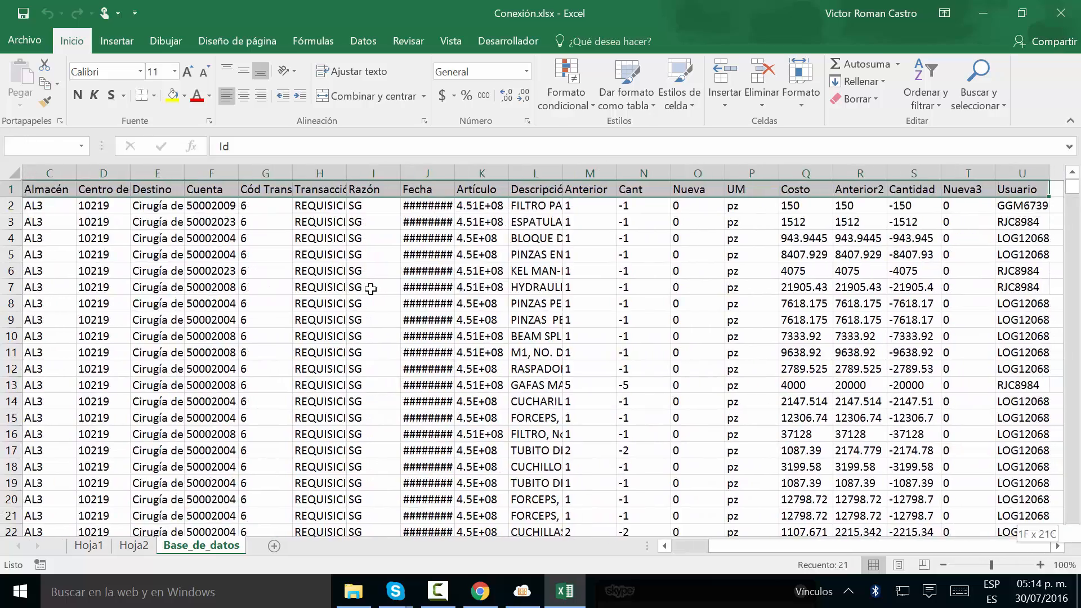
key("ctrl+shift+Down")
key("ctrl+Home")
key("ctrl+Right")
key("ctrl+Down")
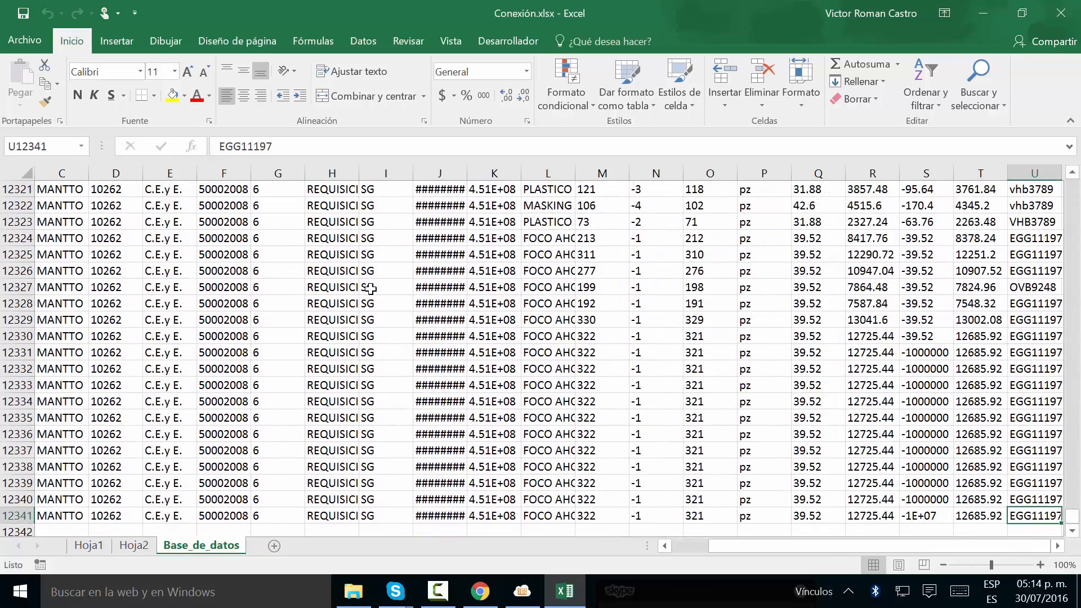
key("ctrl+Left")
key("ctrl+Up")
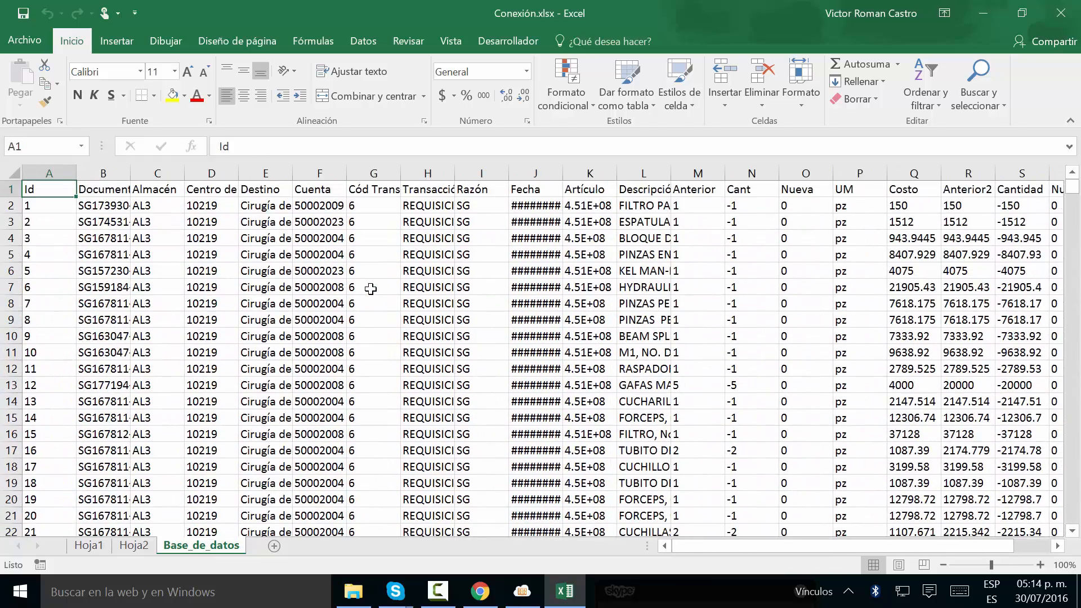
Read through the field headers in row 1 of the Base_de_datos sheet and return to cell A1.
key("Right")
key("Right")
key("Right")
key("Right")
key("Right")
key("Right")
key("Right")
key("Right")
key("Right")
key("Right")
key("Right")
key("Right")
key("Right")
key("Right")
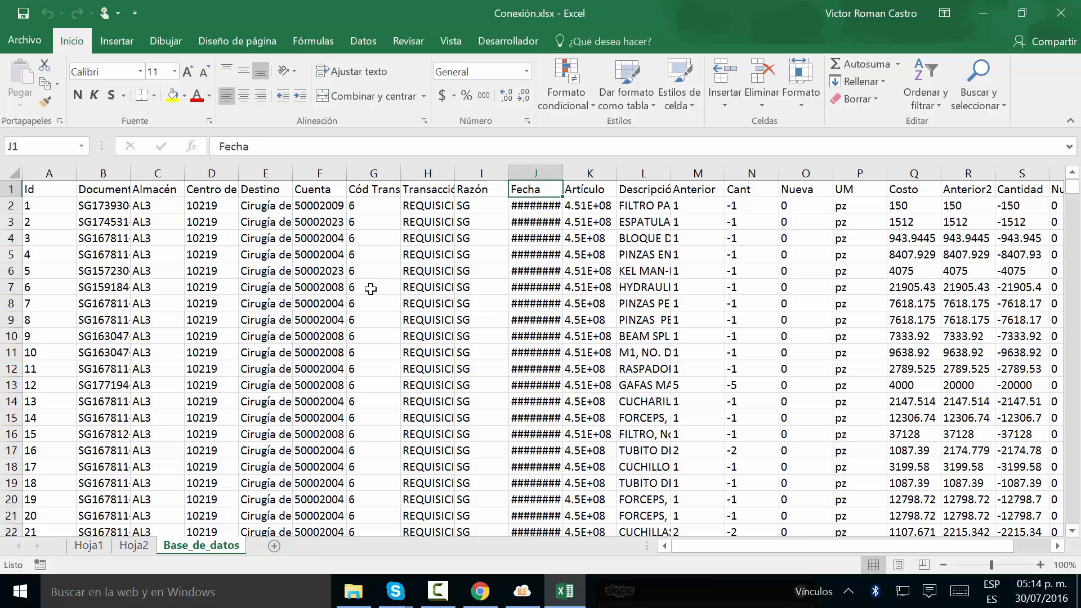
key("Left")
key("Left")
key("Right")
key("Right")
key("Right")
key("Right")
key("Right")
key("Right")
key("Right")
key("Right")
key("Right")
key("ctrl+Home")
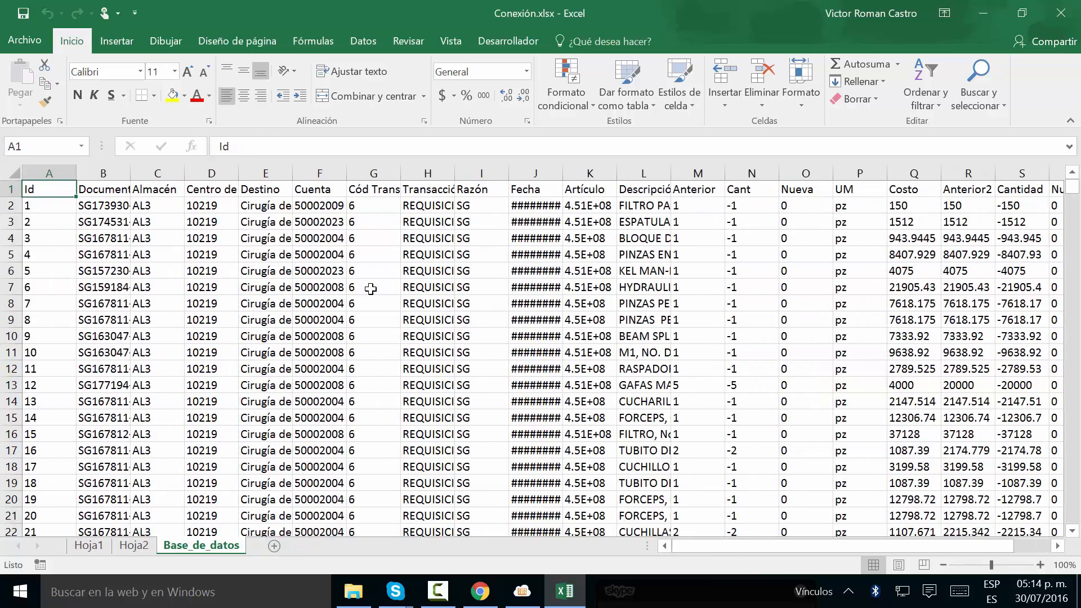
Examine the first exported record's values in row 2, across the Documento to Transacción columns.
key("Right")
key("Down")
key("Right")
key("Right")
key("Right")
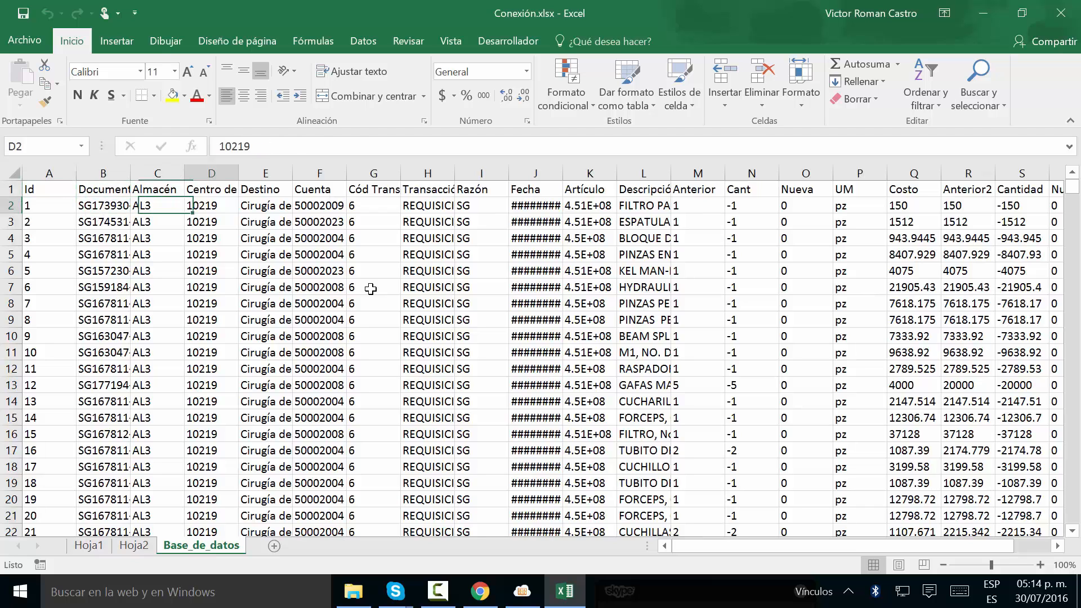
key("Right")
key("Right")
key("Right")
key("Right")
key("Right")
key("Left")
key("Left")
key("Left")
key("Left")
key("Left")
key("Right")
key("Right")
key("Right")
key("Right")
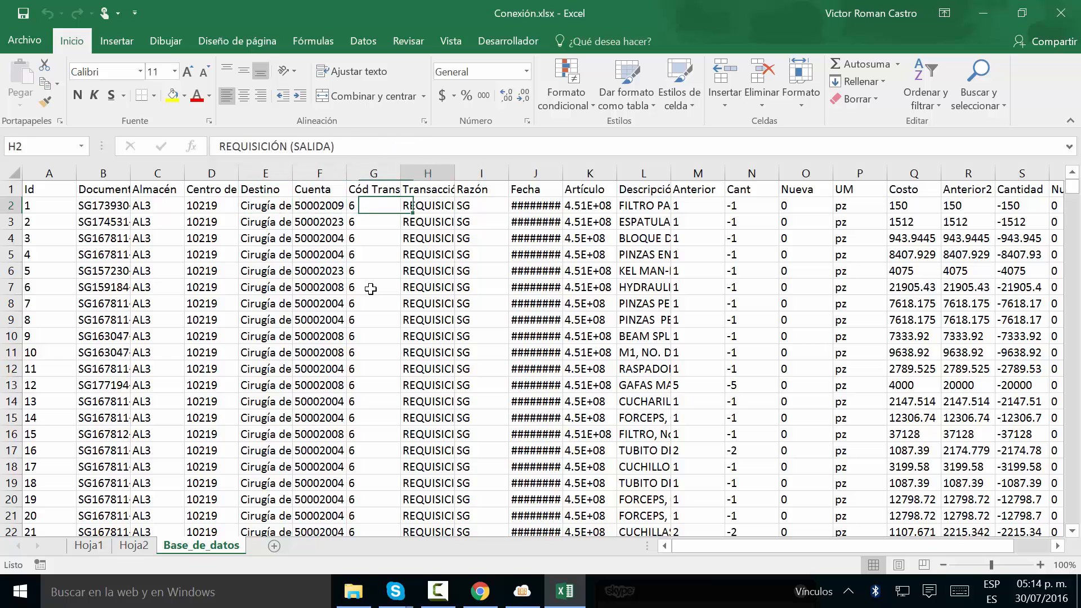
Autofit the Fecha column on the Base_de_datos sheet so its dates fit.
key("Right")
key("Right")
key("Right")
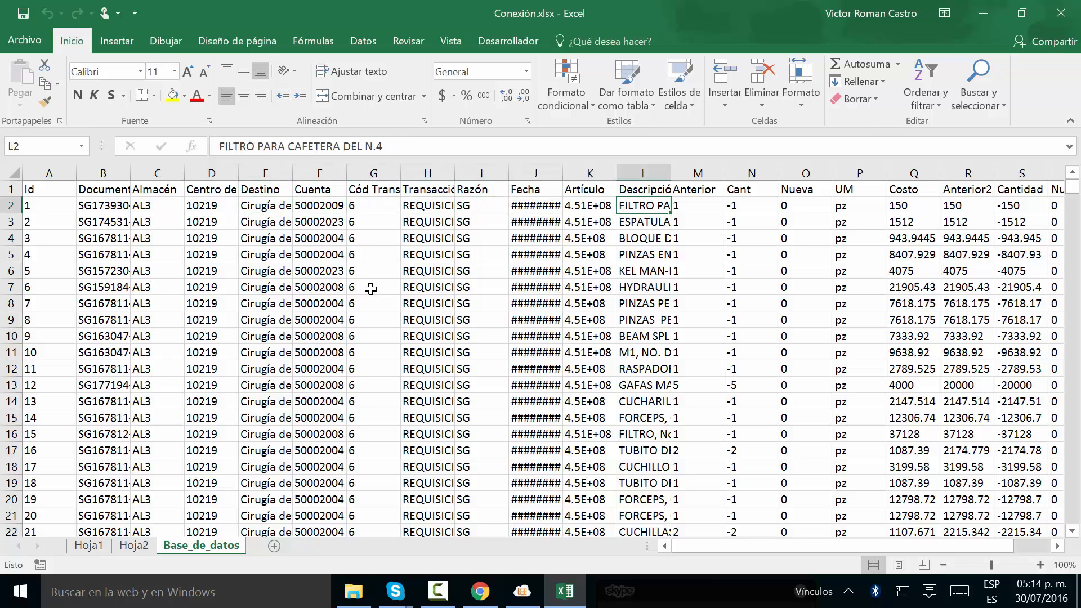
key("Right")
key("Right")
key("Left")
key("Left")
key("Left")
key("Left")
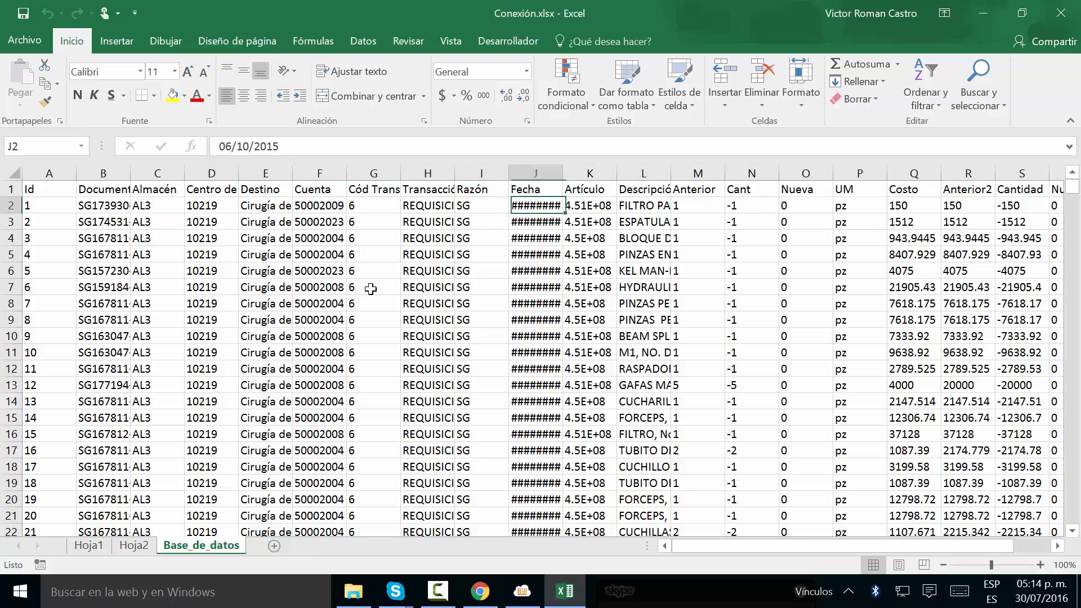
double_click(563, 173)
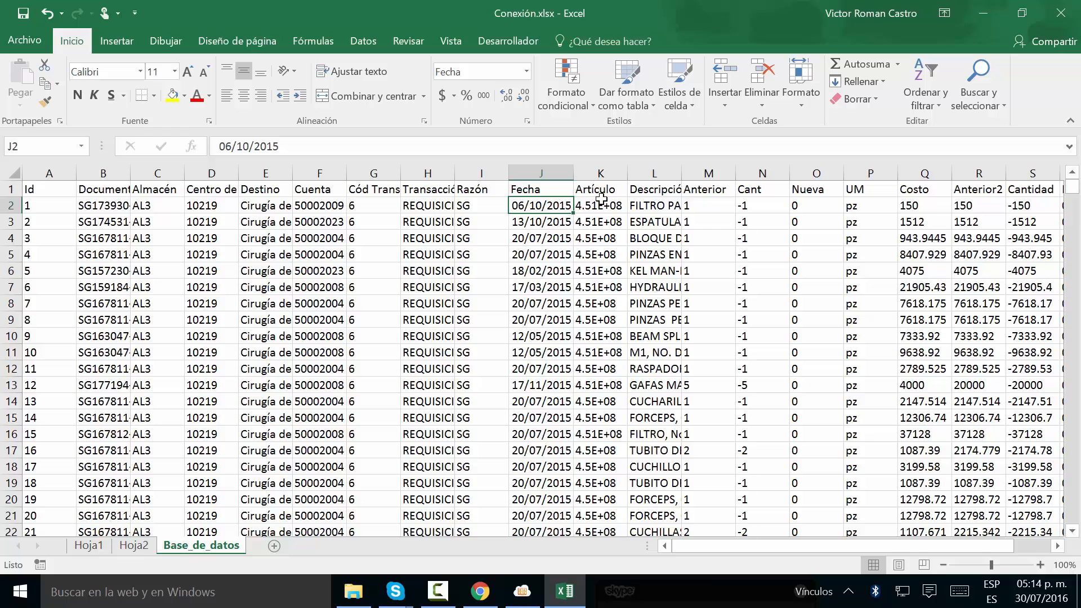
Delete the Base_de_datos sheet, then close Conexión.xlsx and save the changes.
right_click(225, 546)
left_click(264, 369)
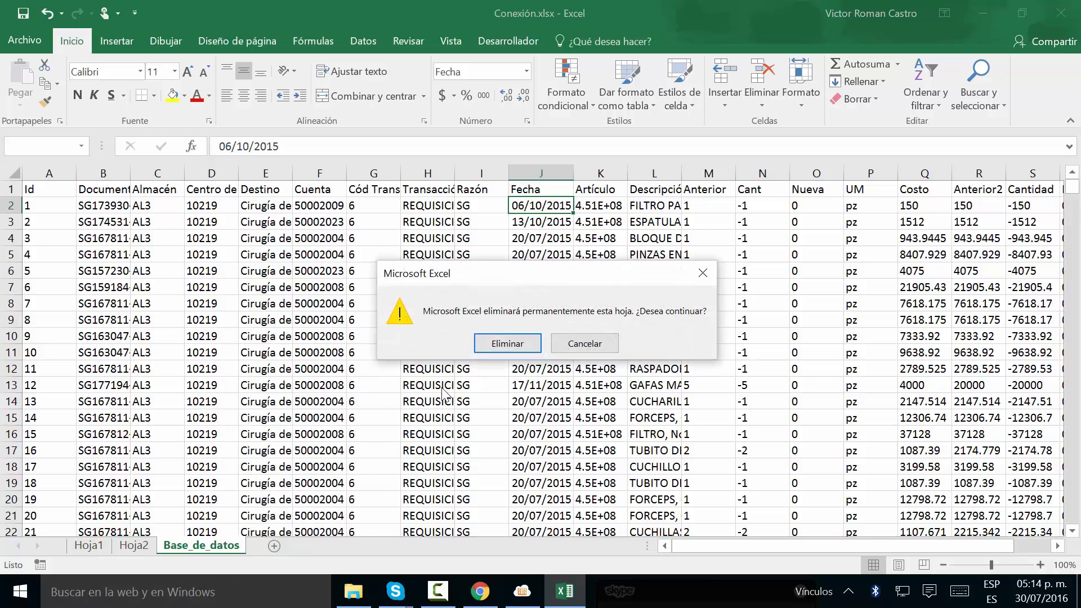
left_click(504, 343)
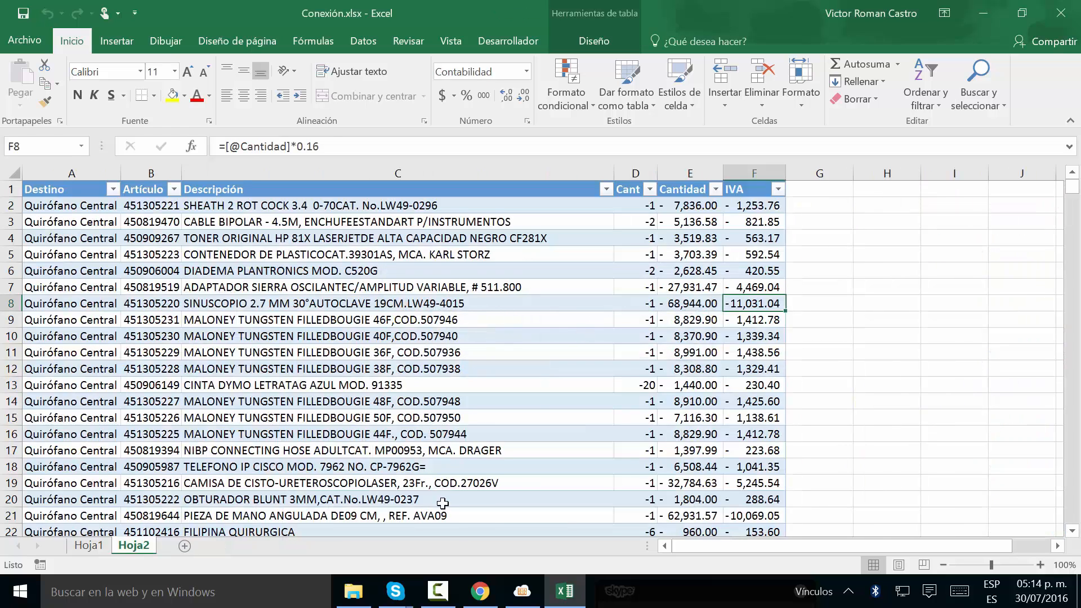
left_click(1076, 5)
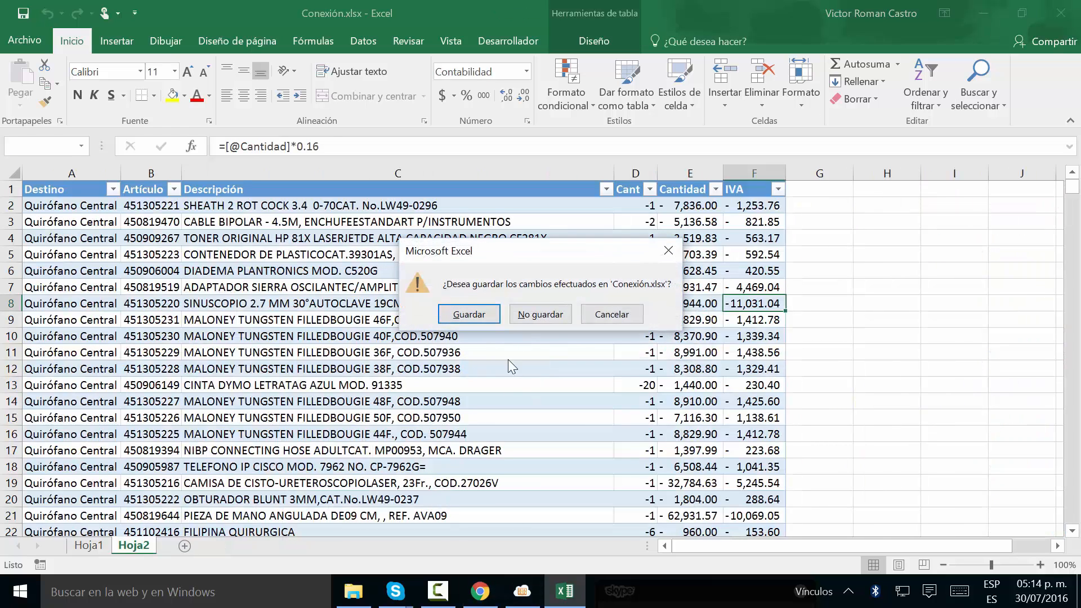
left_click(479, 322)
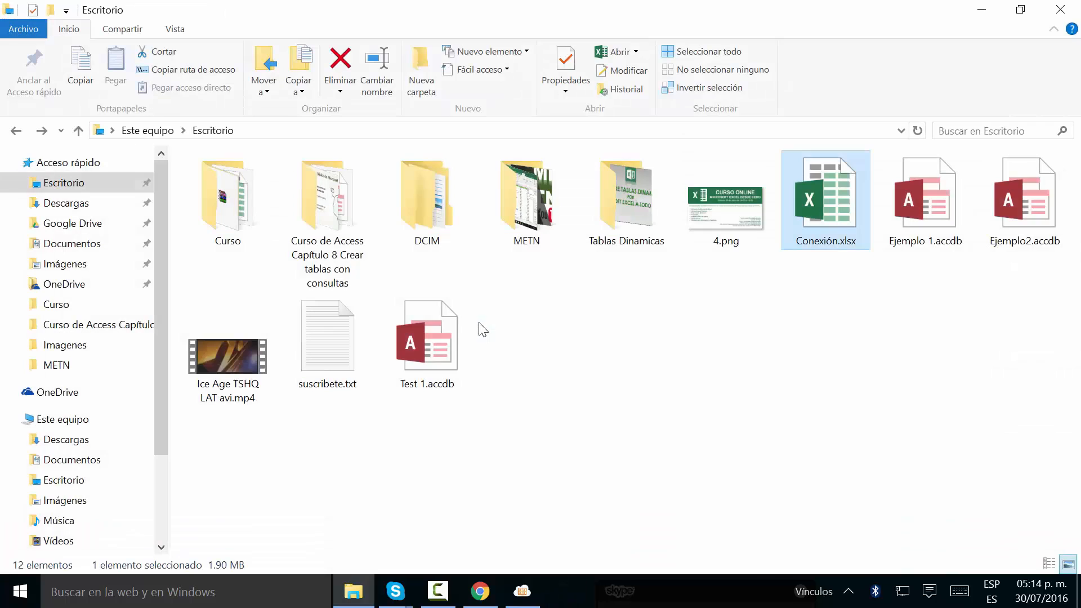
Open the Ejemplo 1.accdb database from the Desktop in Access and display its Base de datos table.
double_click(926, 241)
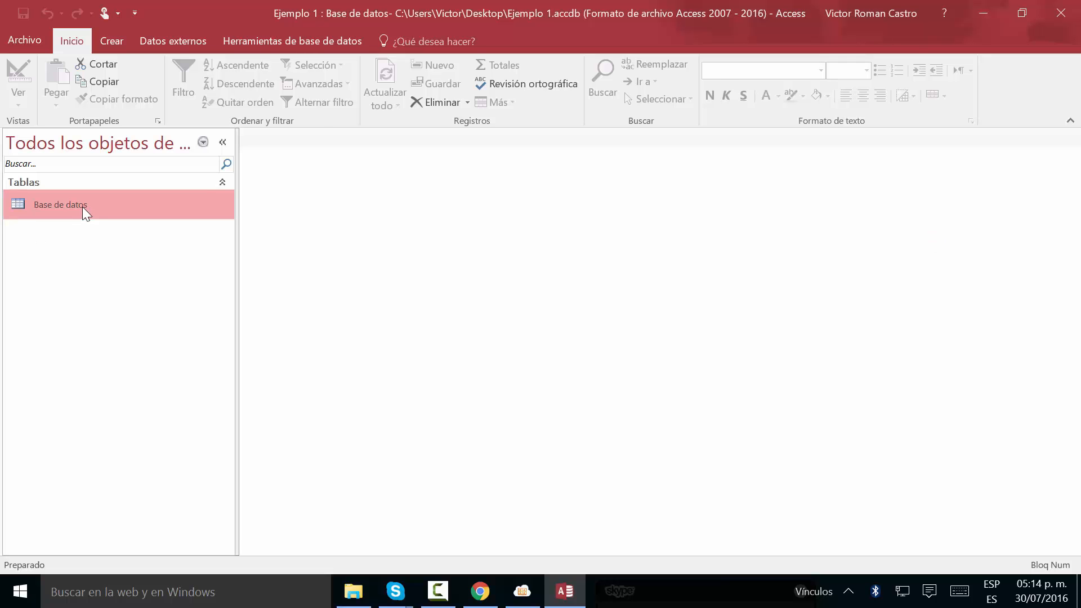
double_click(82, 207)
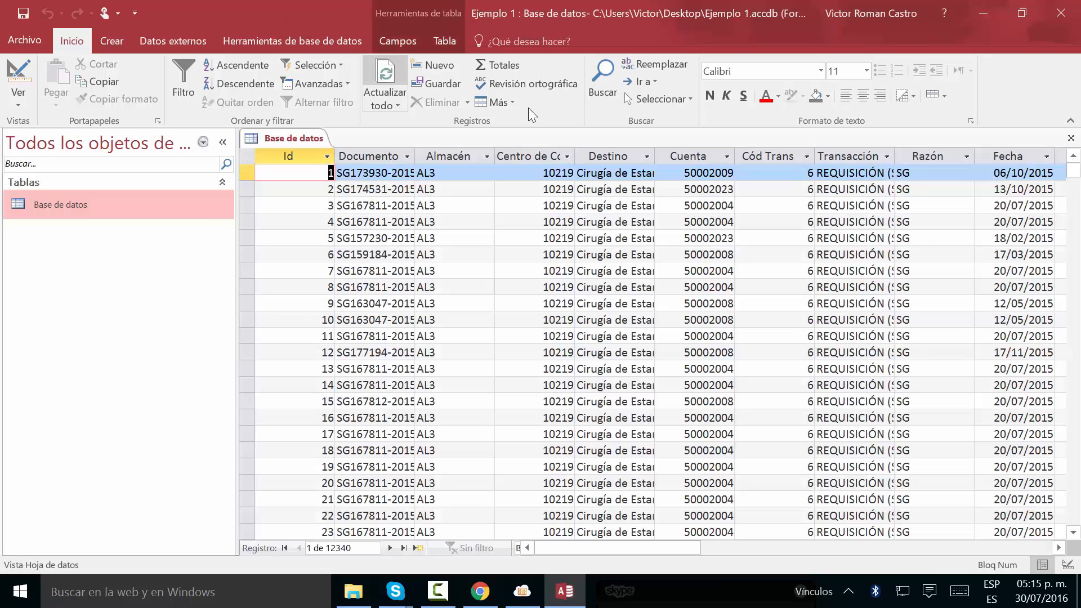
Start exporting the Base de datos table to Excel, with Conexión.xlsx on the Desktop as the destination file.
left_click(152, 39)
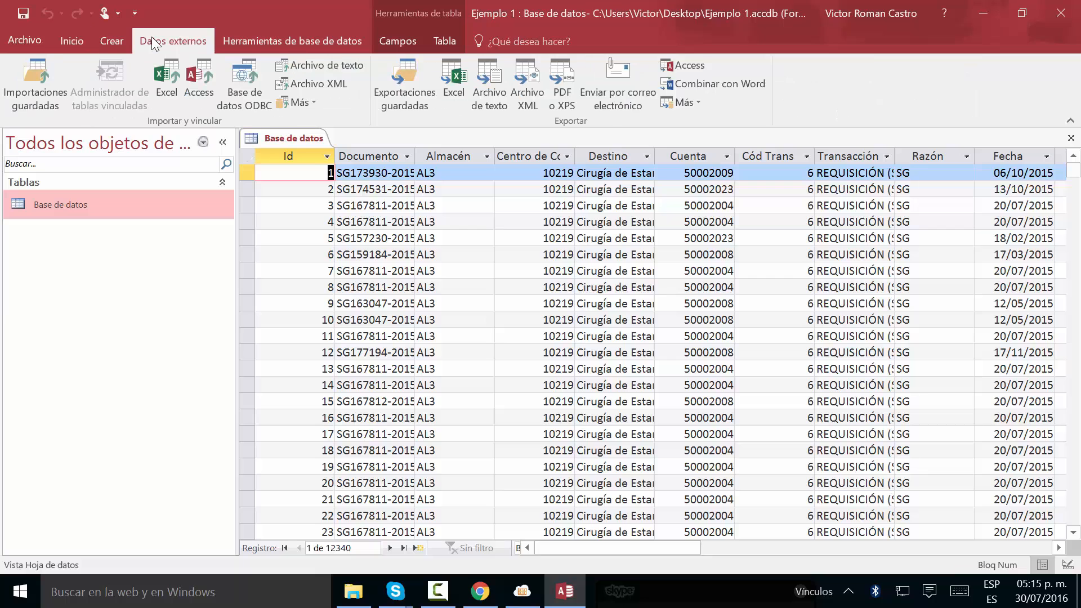
left_click(457, 88)
left_click(805, 176)
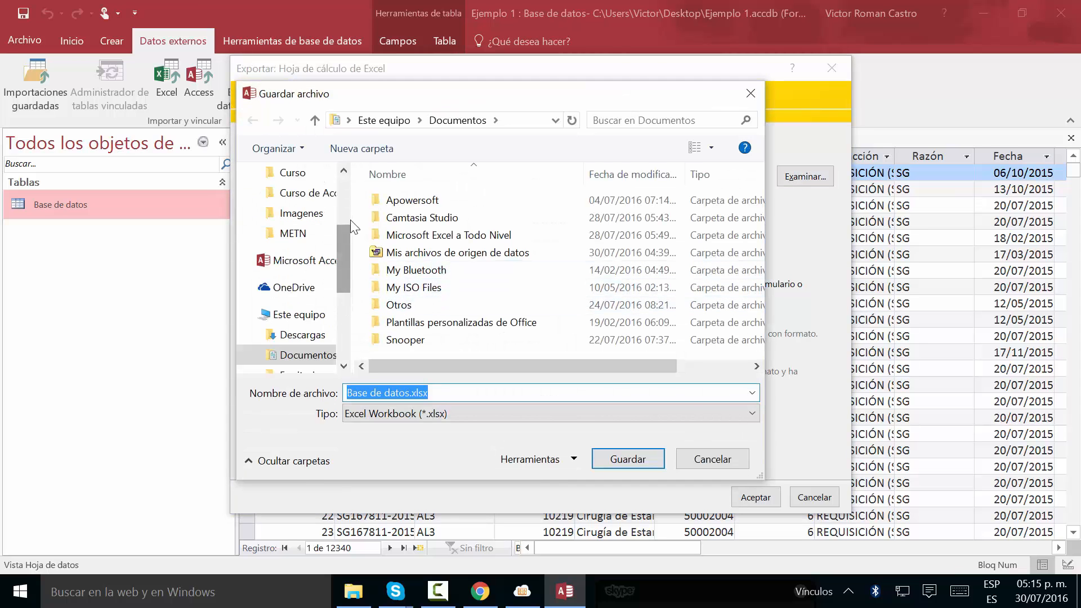
scroll(350, 224, "up", 3)
left_click(315, 200)
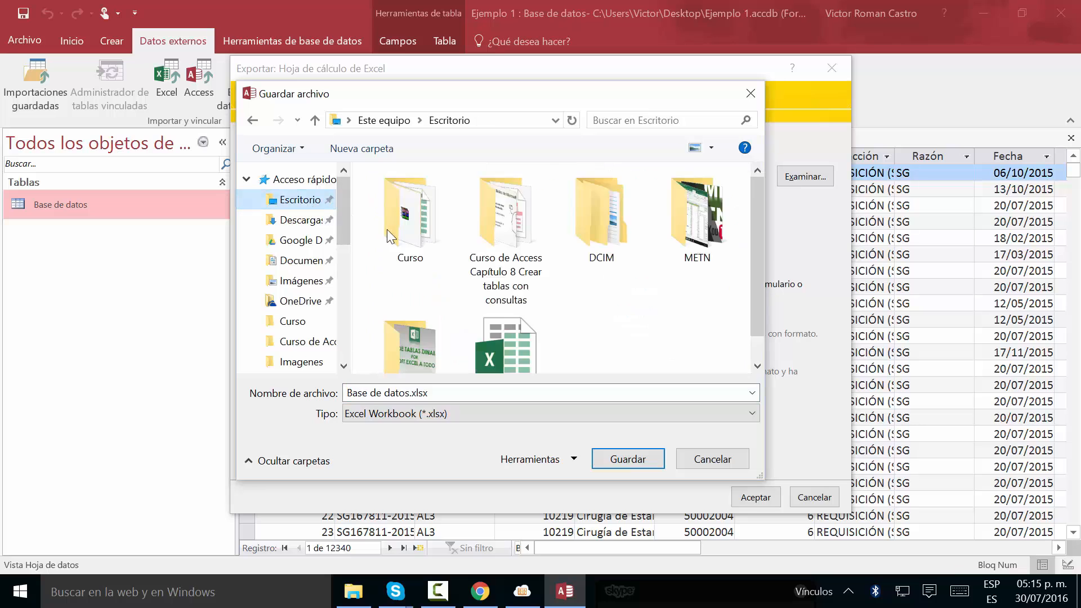
scroll(506, 282, "down", 2)
double_click(532, 292)
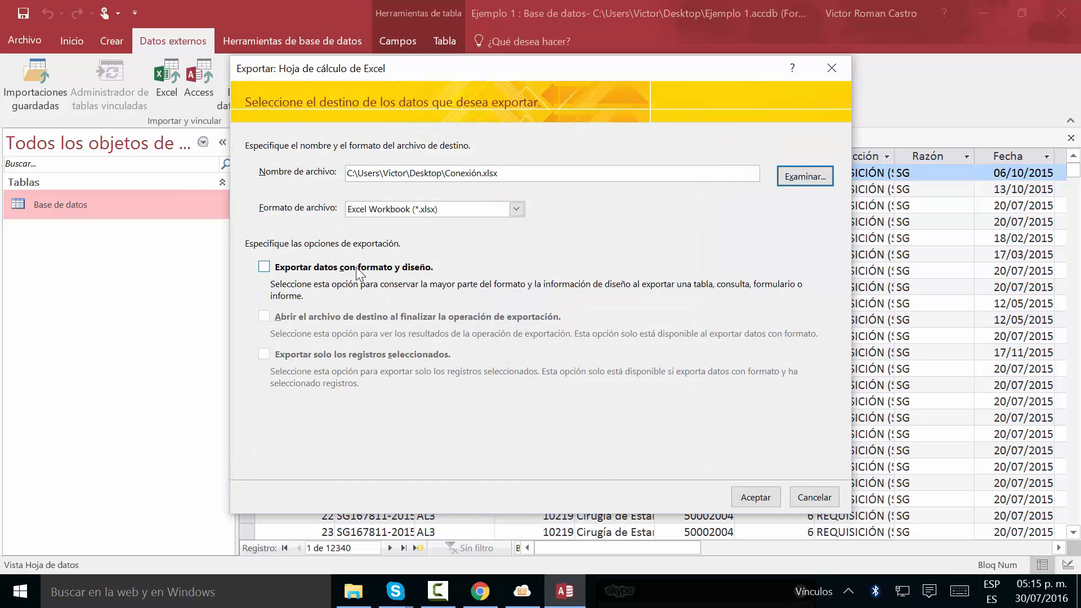
Enable exporting the data with formatting and layout, and opening the destination file when the export finishes.
left_click(359, 270)
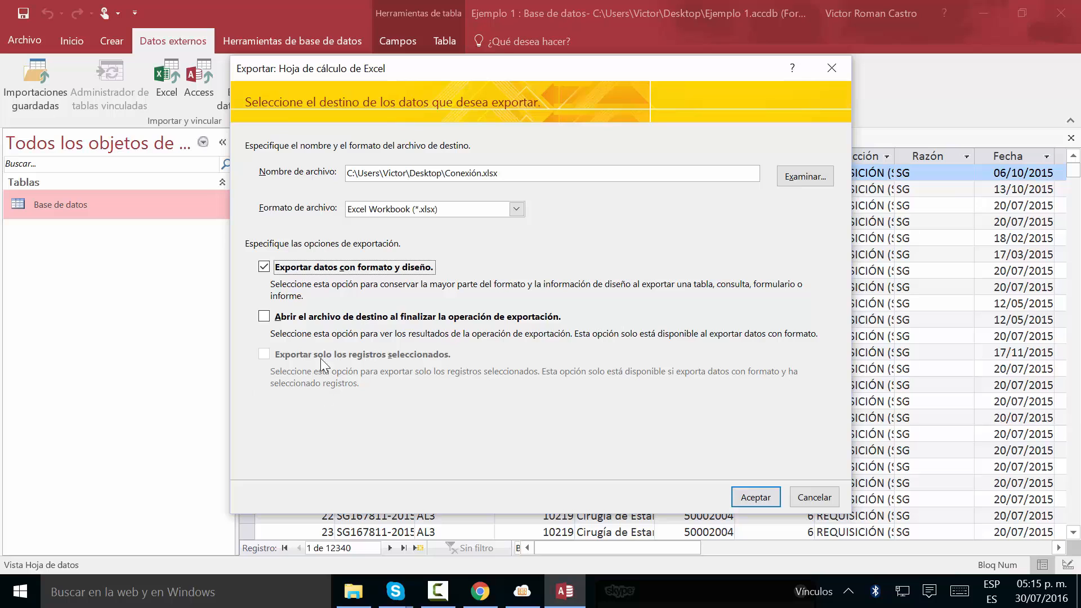
left_click(355, 269)
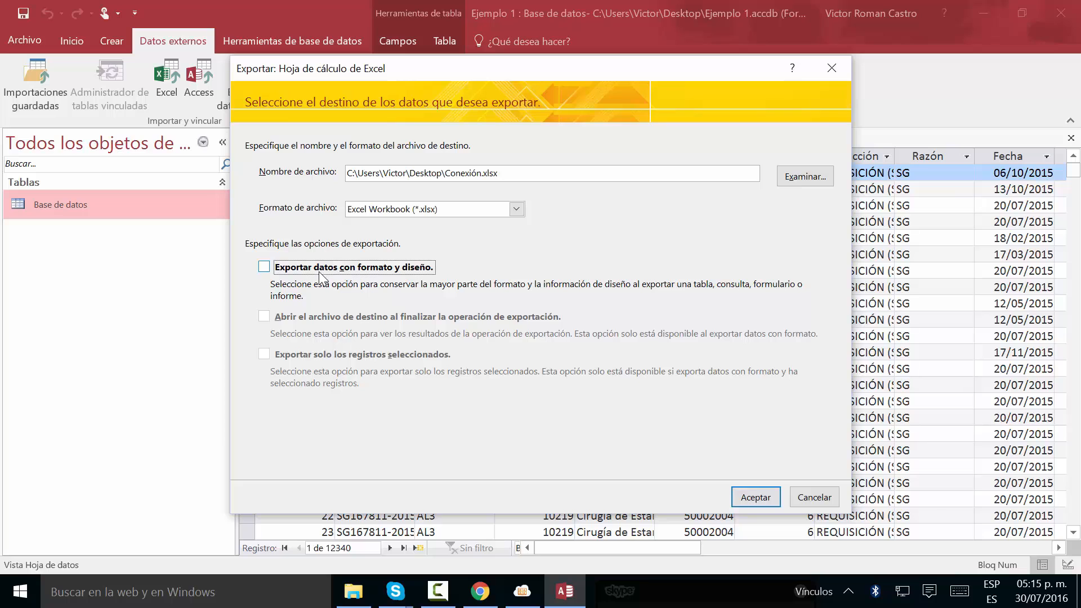
left_click(284, 269)
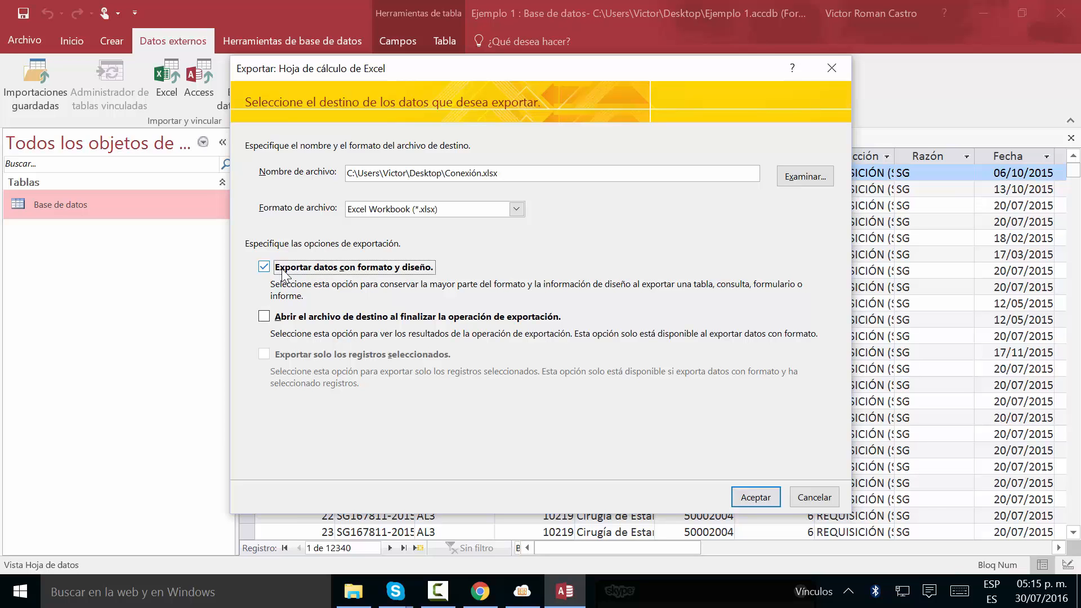
left_click(265, 317)
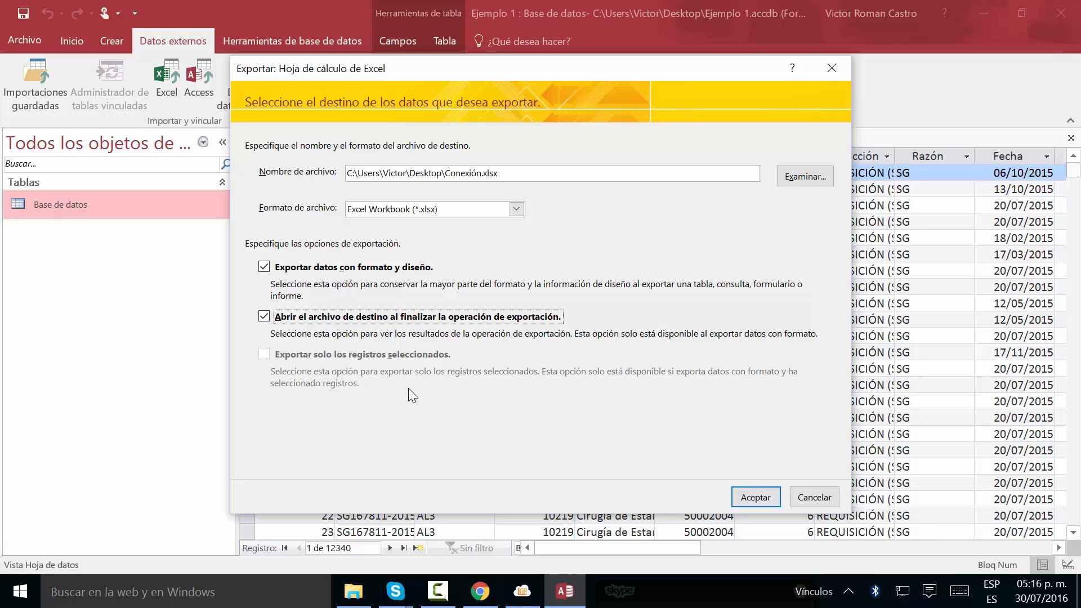
Run the export, replacing the existing Conexión.xlsx, and dismiss Excel's missing METN.xlam add-in notices.
left_click(753, 498)
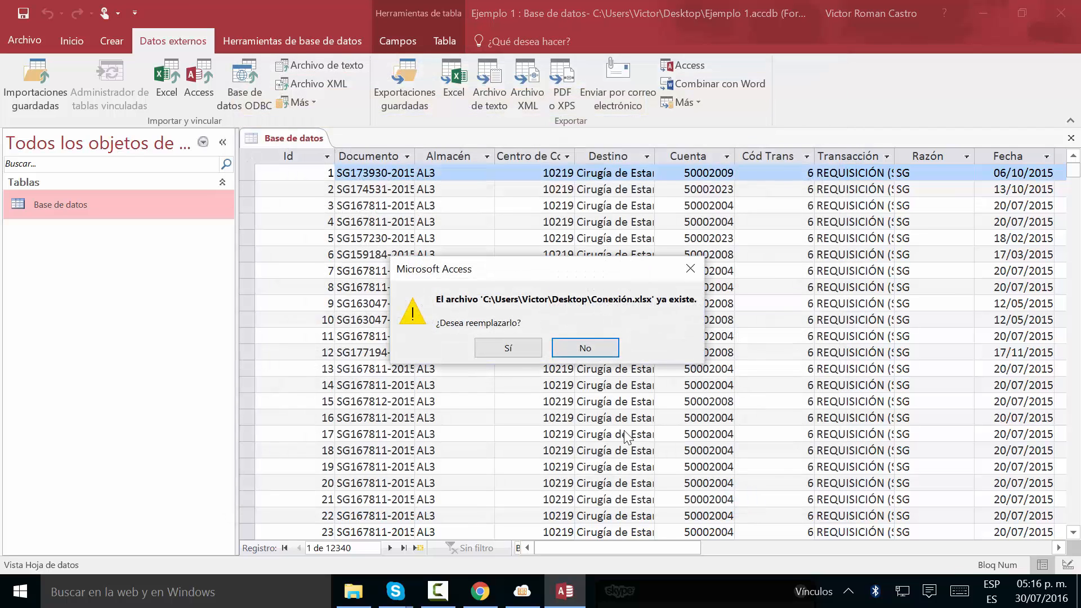
left_click(512, 349)
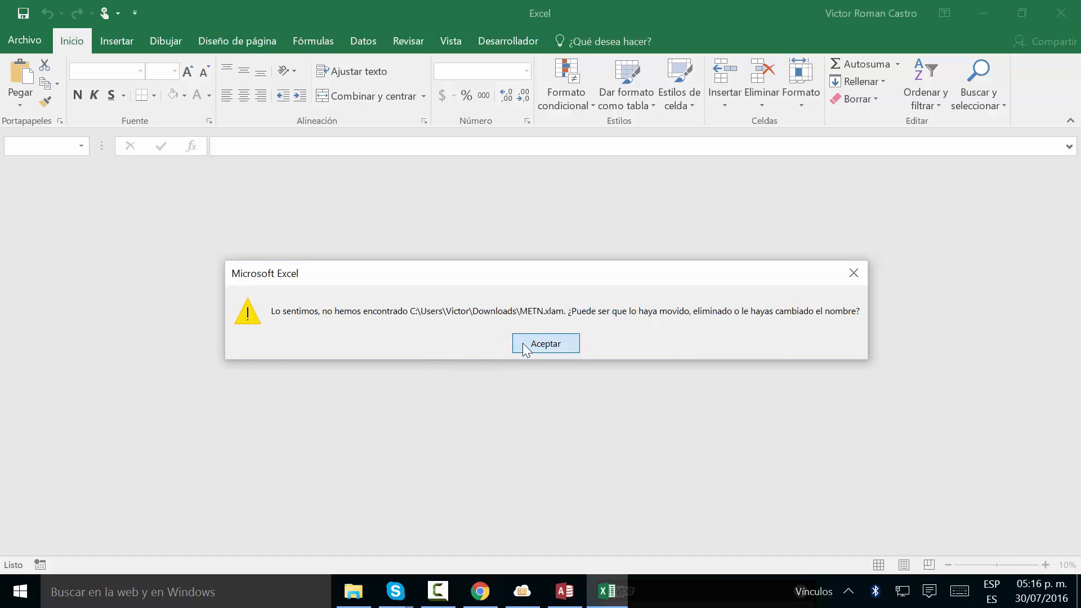
left_click(560, 349)
left_click(556, 348)
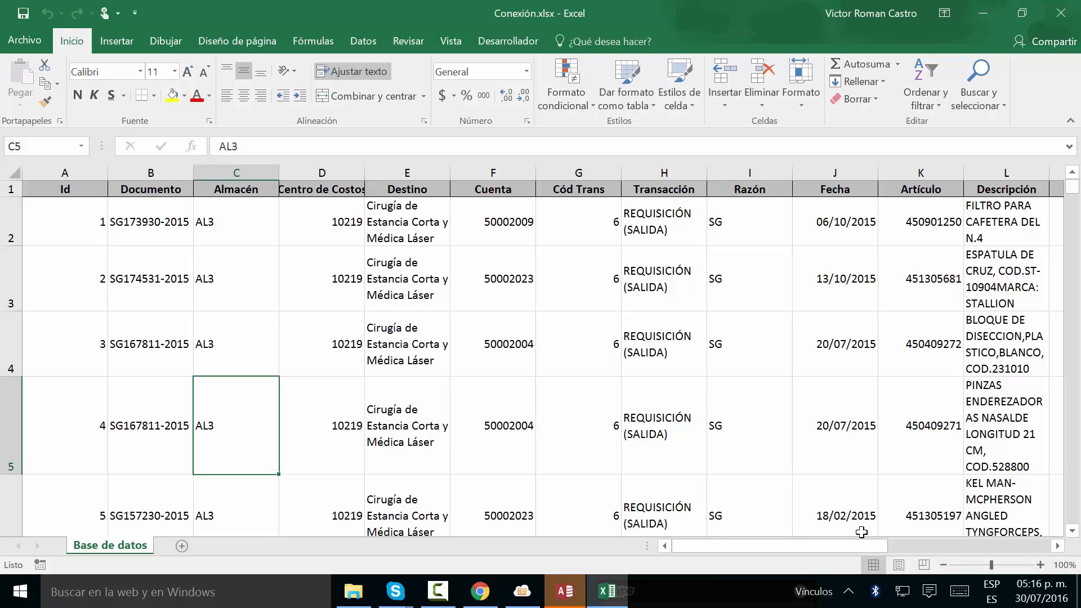
Look over the formatted header row and the first records of the exported Base de datos sheet.
left_click_drag(65, 188, 757, 189)
left_click(601, 191)
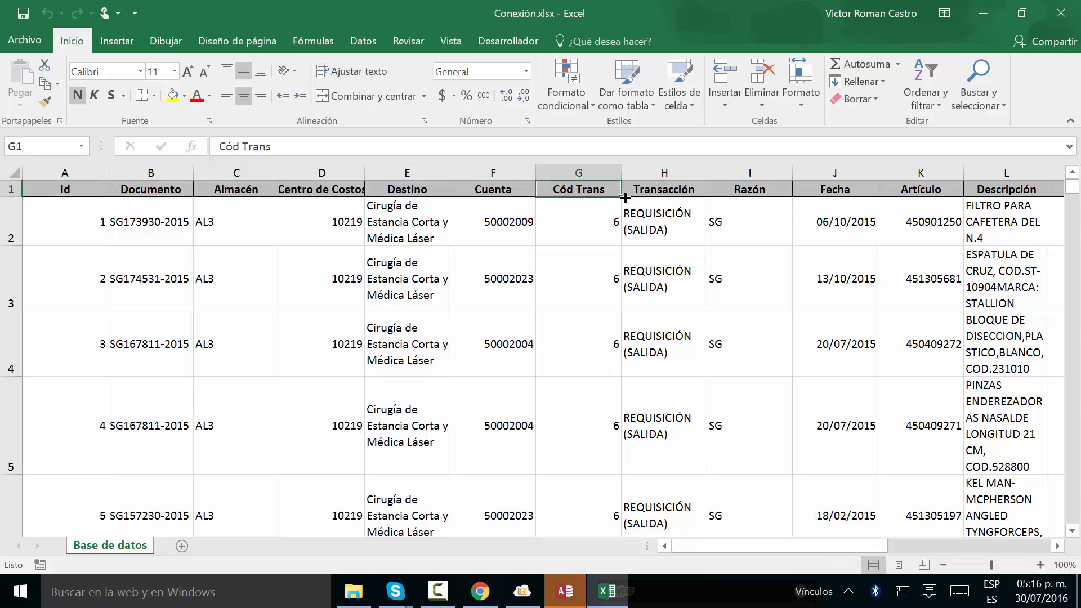
left_click_drag(856, 545, 580, 505)
scroll(394, 382, "down", 6)
left_click(127, 335)
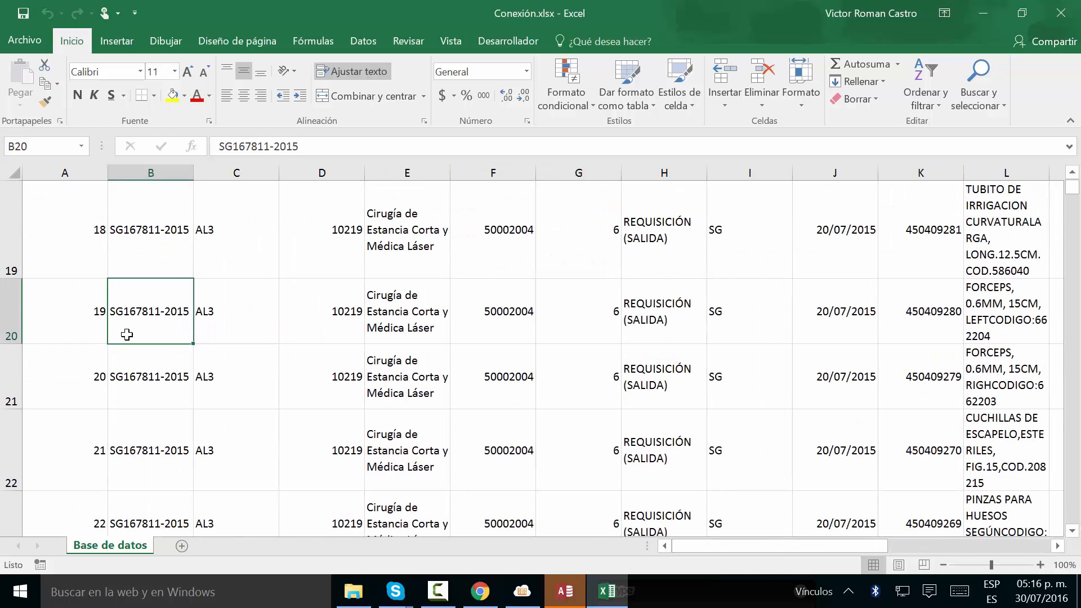
Check how far the exported records extend down the Id column and return to cell A2.
key("Left")
key("ctrl+Down")
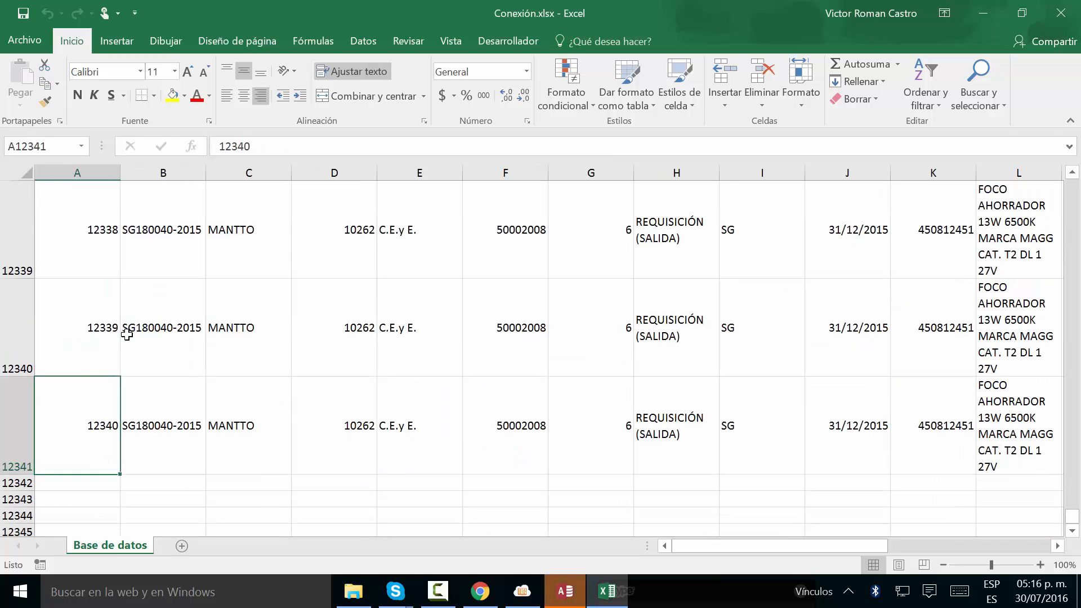
key("ctrl+Up")
key("Down")
key("ctrl+shift+Down")
key("ctrl+shift+Up")
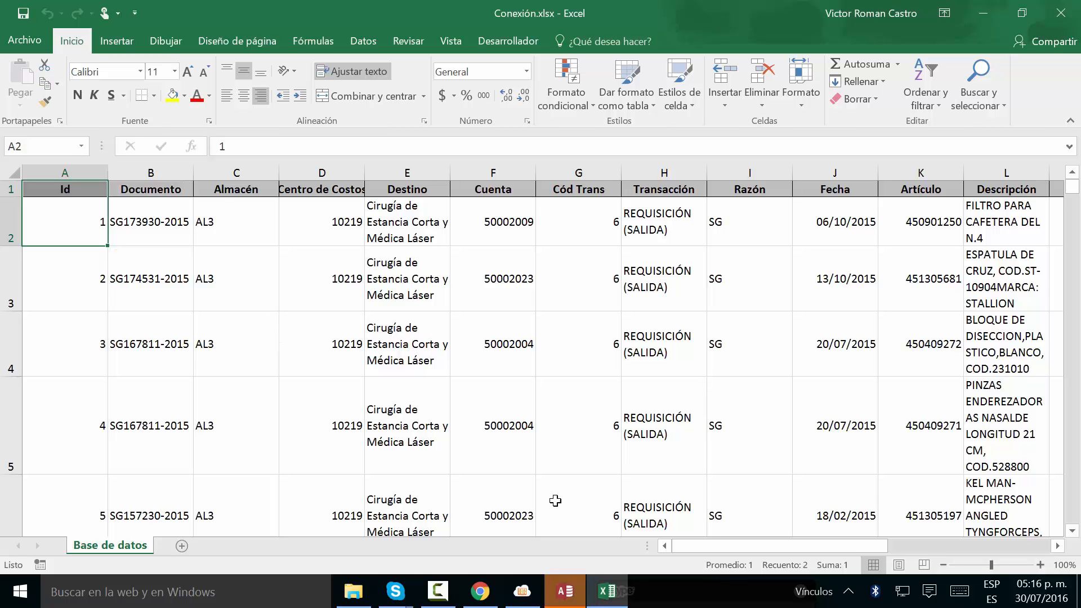
Switch to Access and close the export wizard without saving the export steps.
left_click(566, 594)
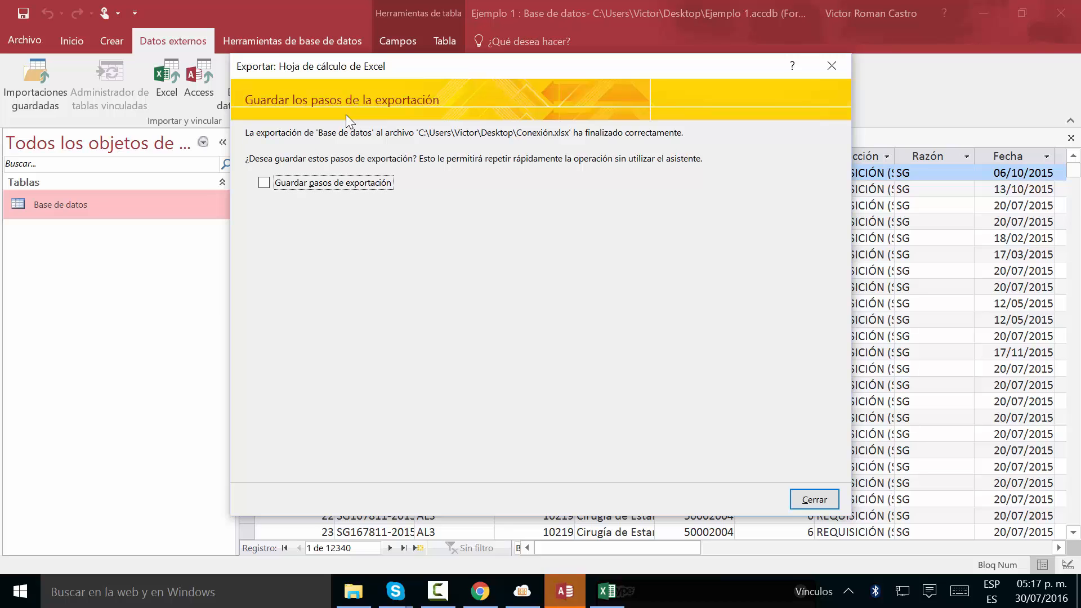
left_click(815, 499)
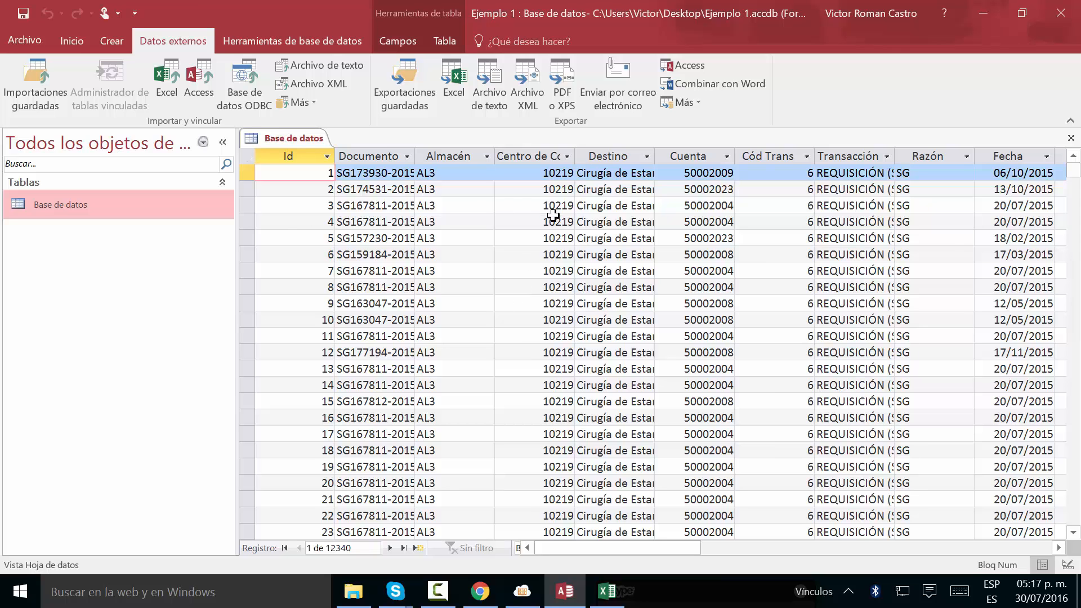
Compare the formatted Base de datos sheet in Excel with the source table in Access.
left_click(608, 591)
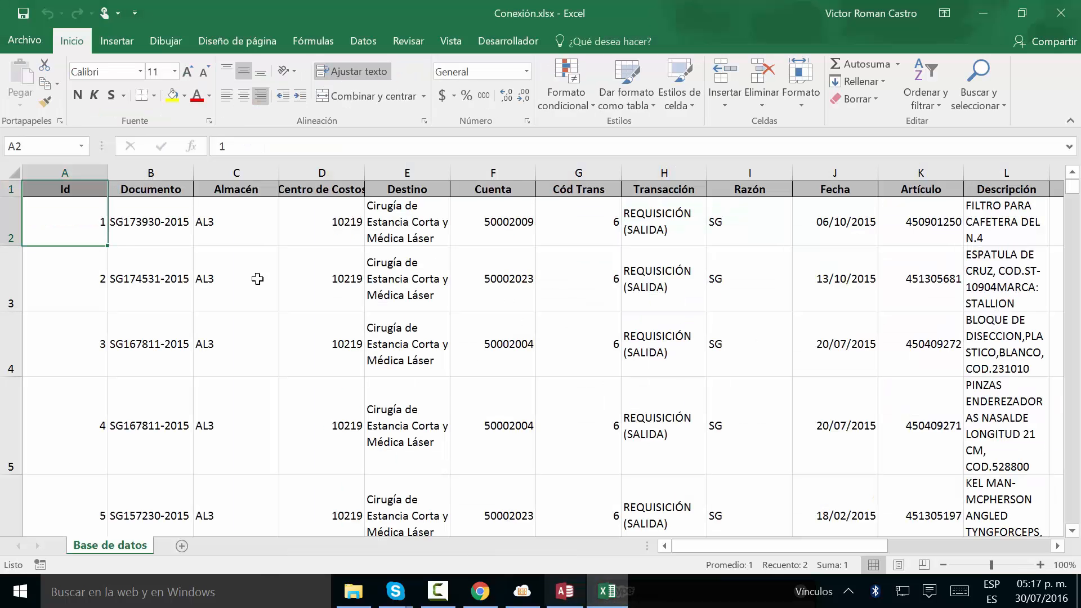
scroll(445, 297, "down", 2)
scroll(572, 495, "up", 2)
key("alt+Tab")
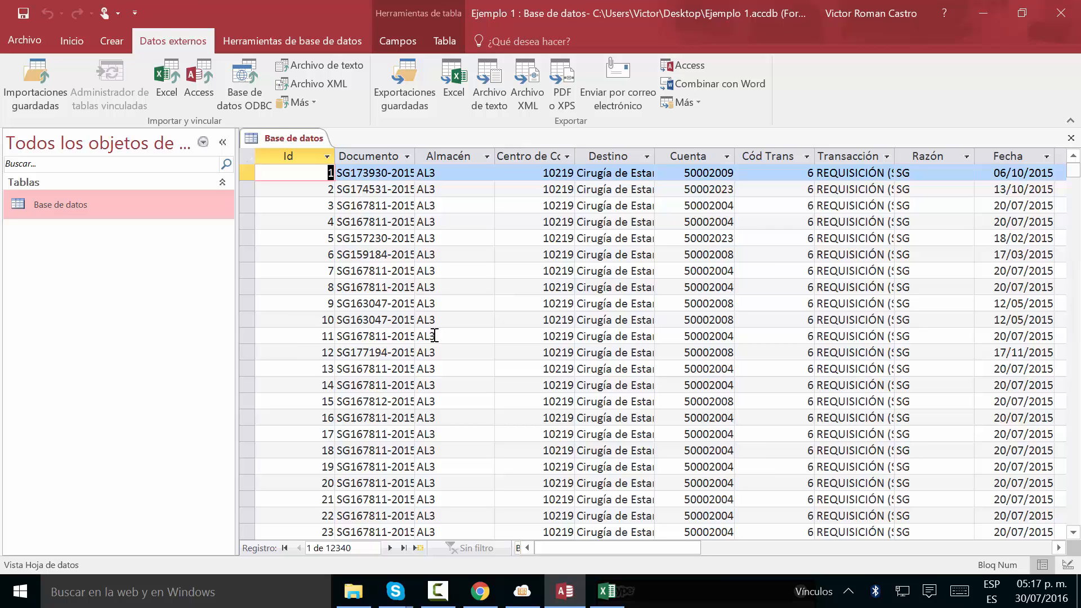
left_click(628, 600)
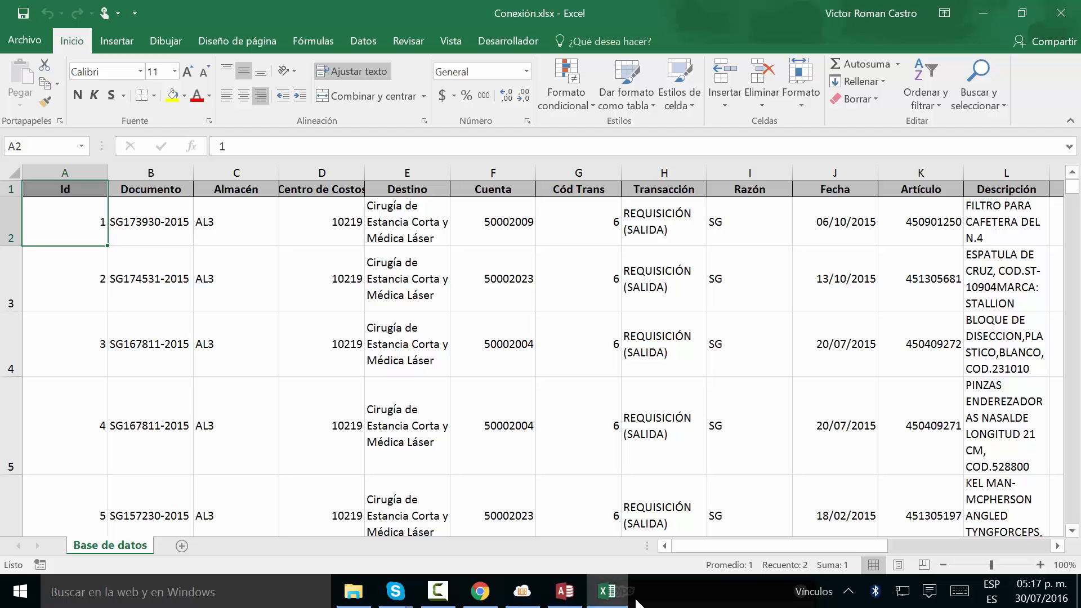
left_click_drag(722, 547, 688, 515)
left_click(575, 591)
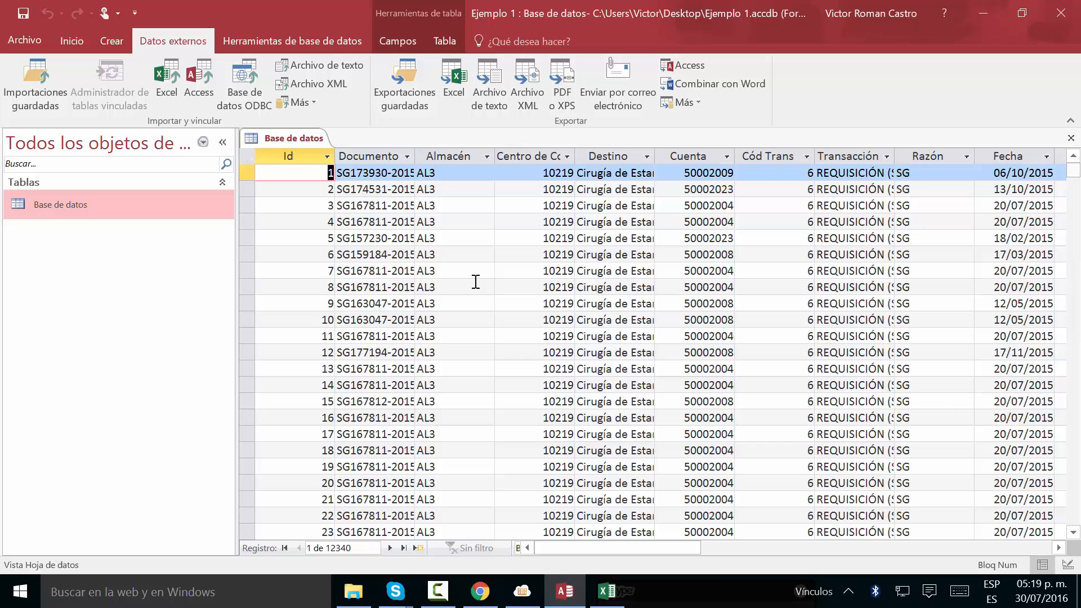
left_click(770, 385)
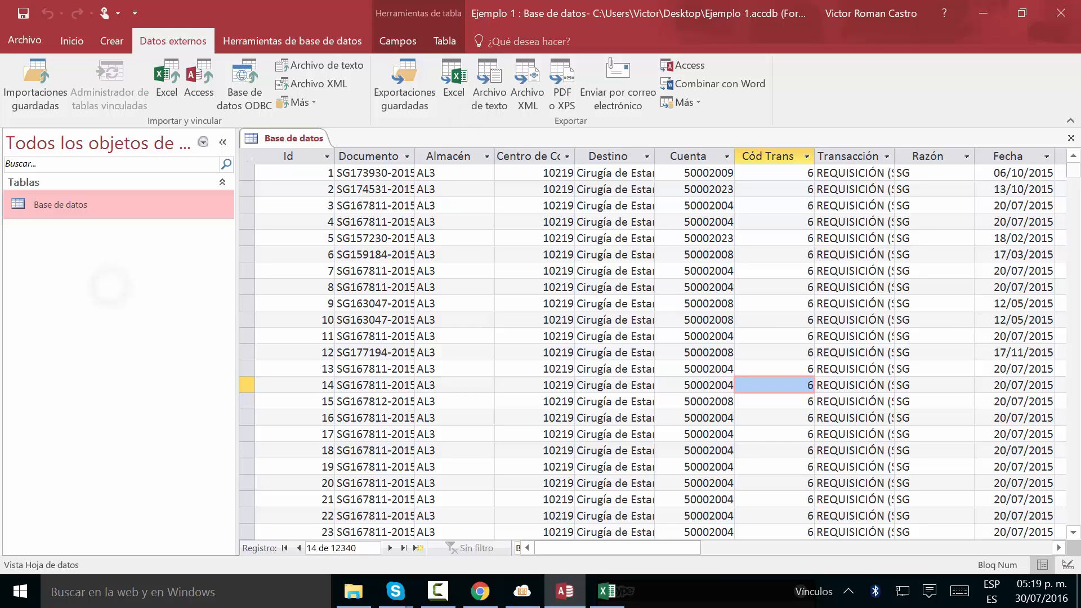
right_click(123, 264)
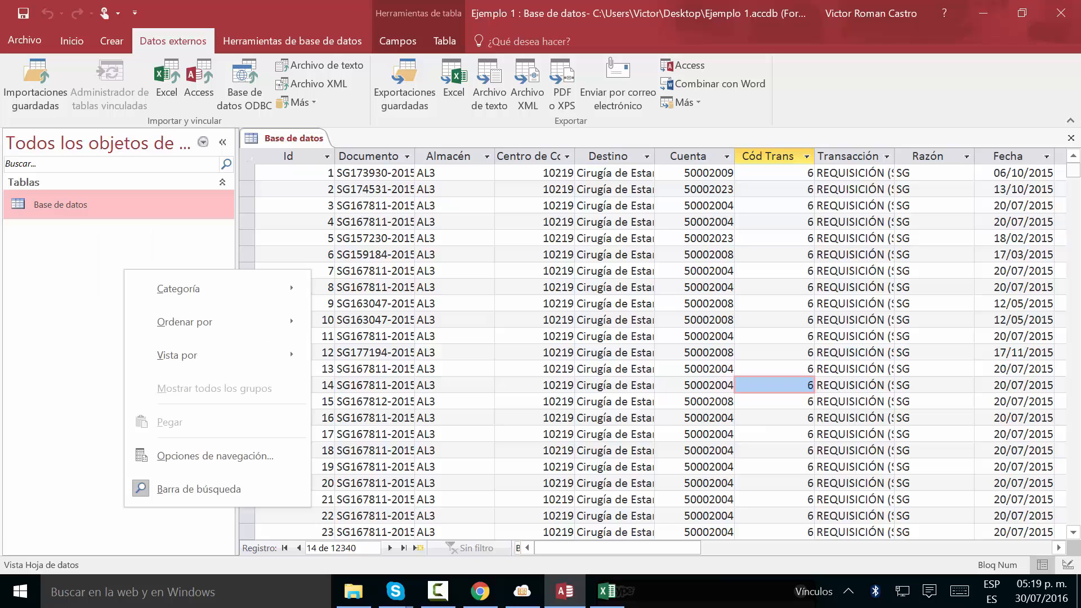
key("Escape")
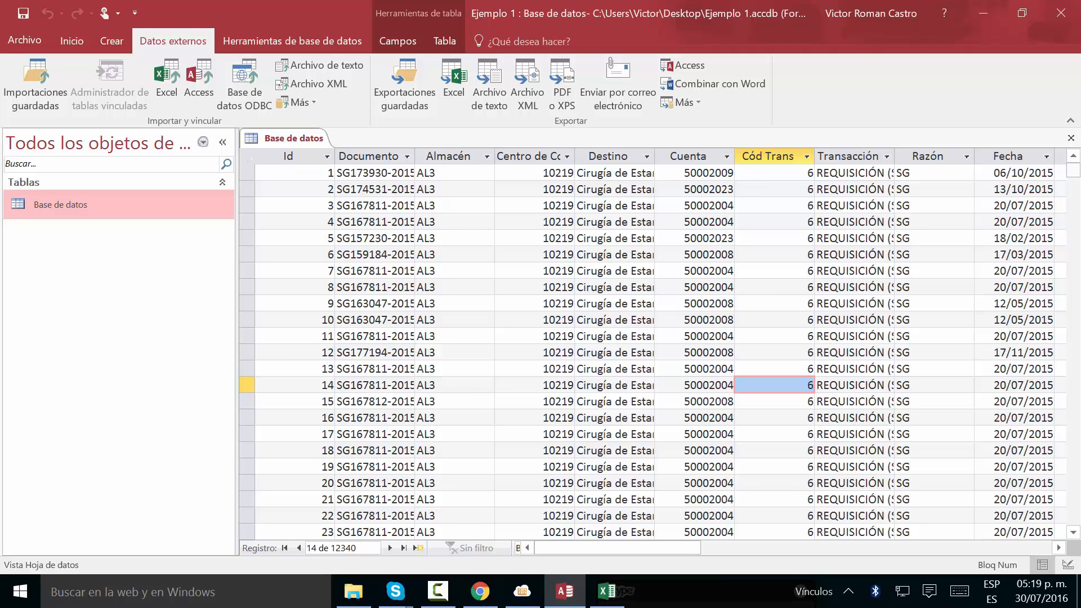
left_click(521, 596)
left_click(521, 596)
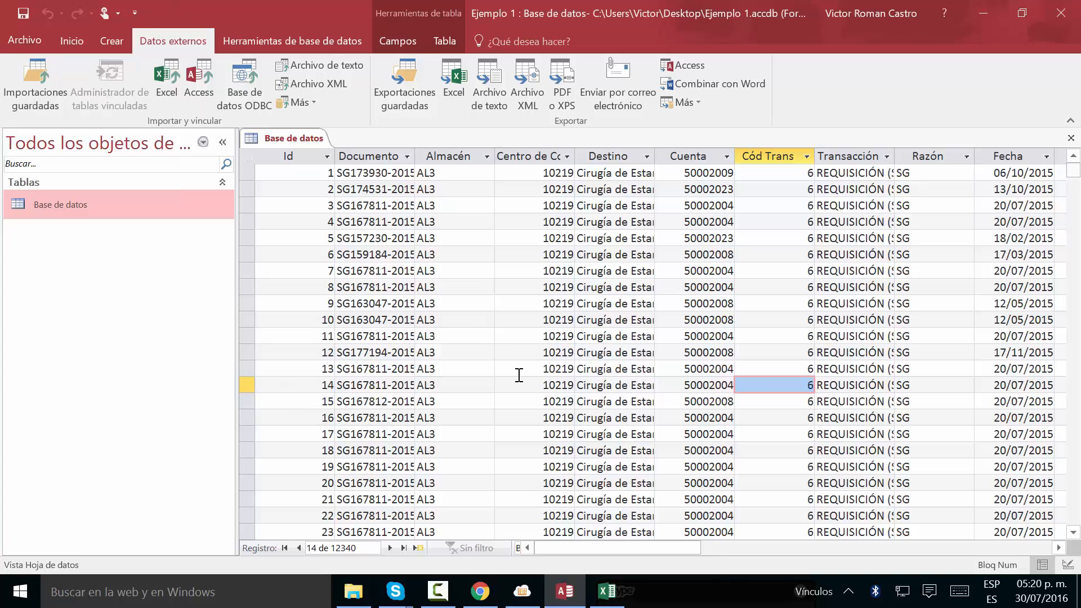